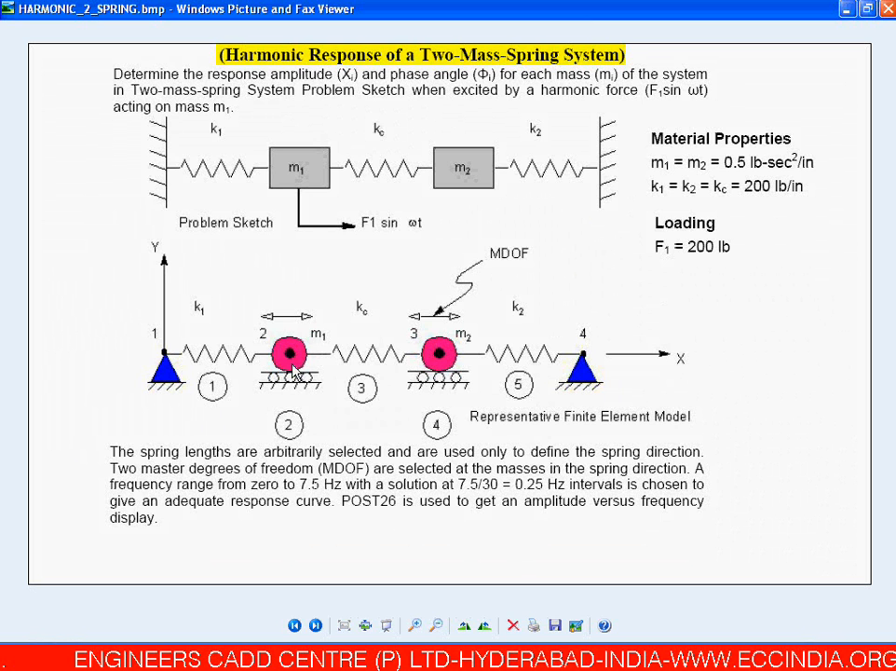
Switch to ANSYS and apply a displacement constraint in UY and UZ on the two middle nodes, then replot the model
key(alt+Tab)
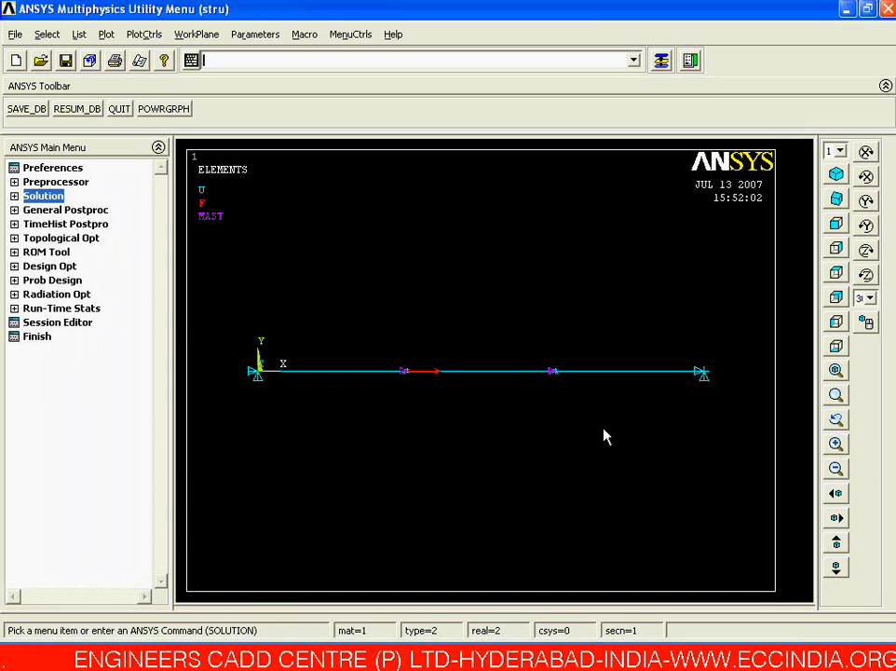
click(43, 195)
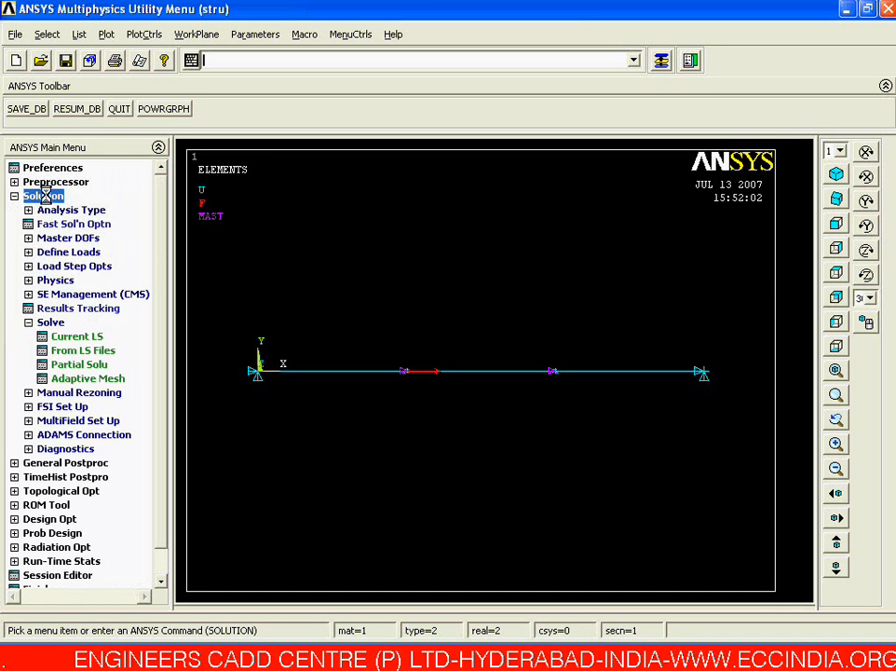
click(63, 254)
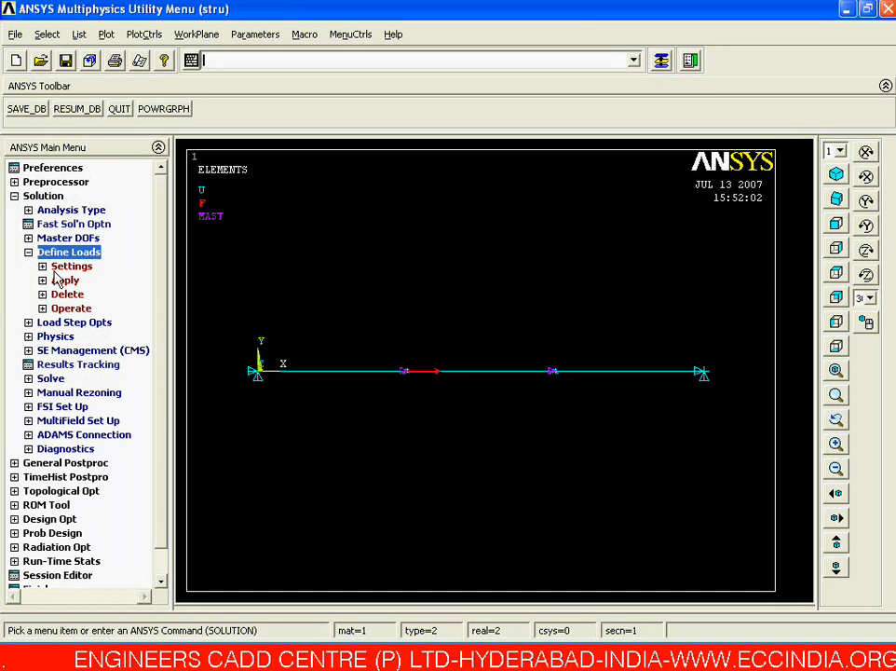
click(64, 281)
click(73, 296)
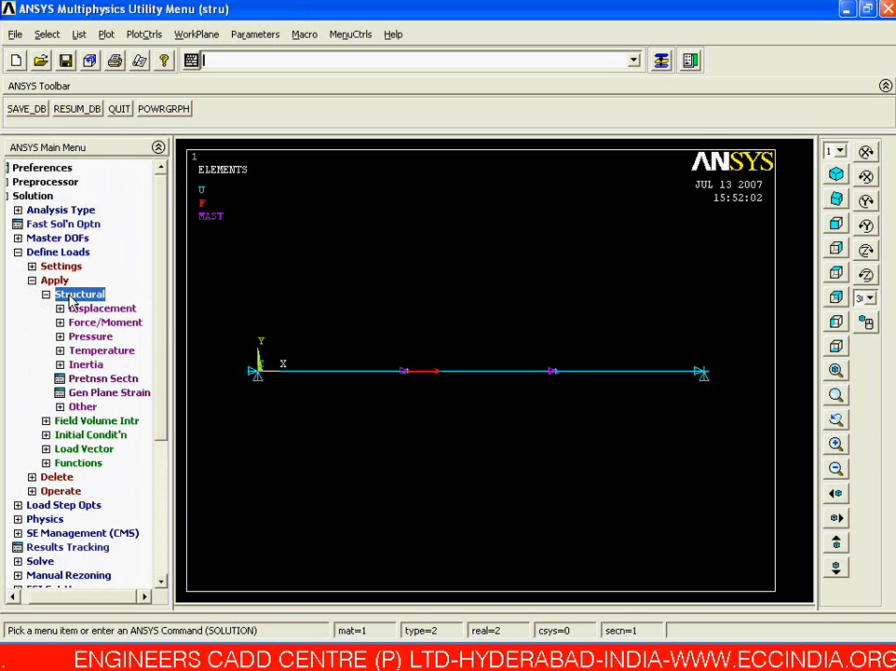
click(63, 311)
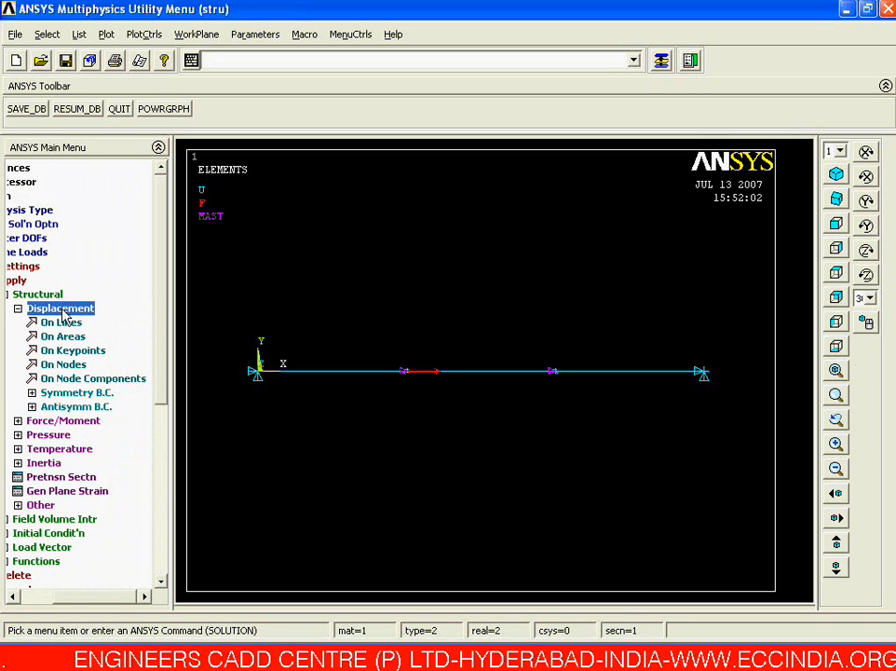
click(66, 364)
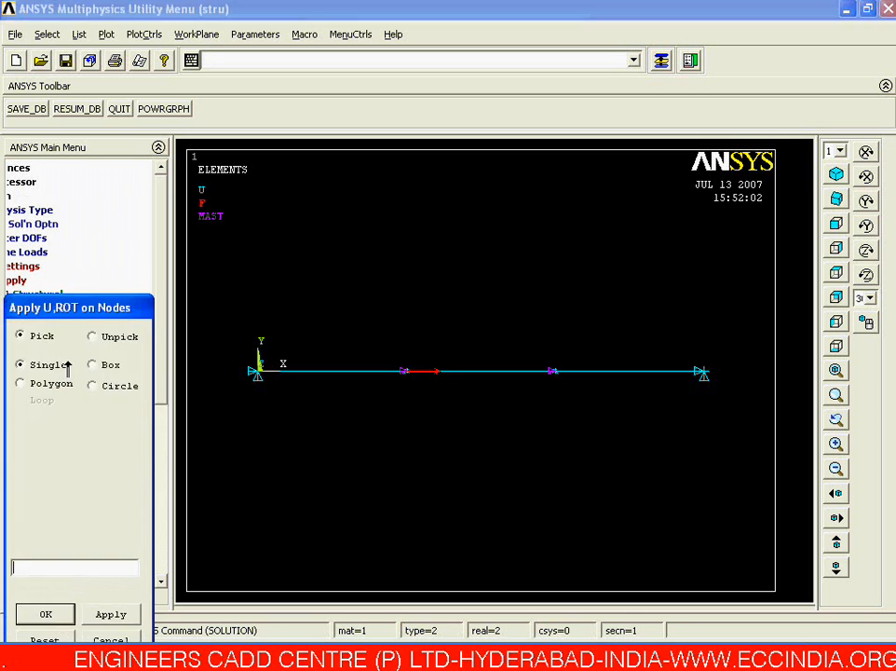
click(406, 395)
click(553, 394)
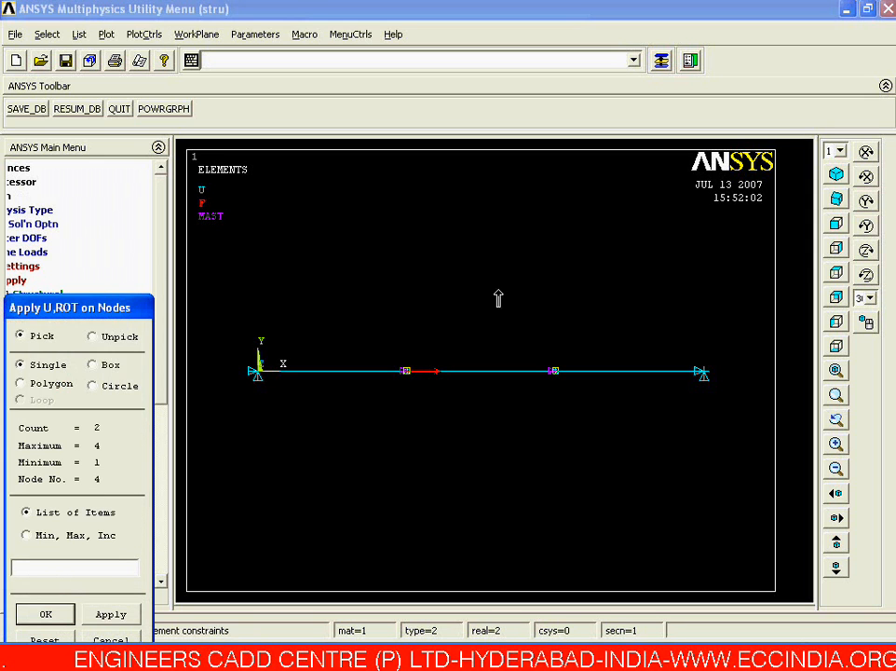
middle_click(268, 279)
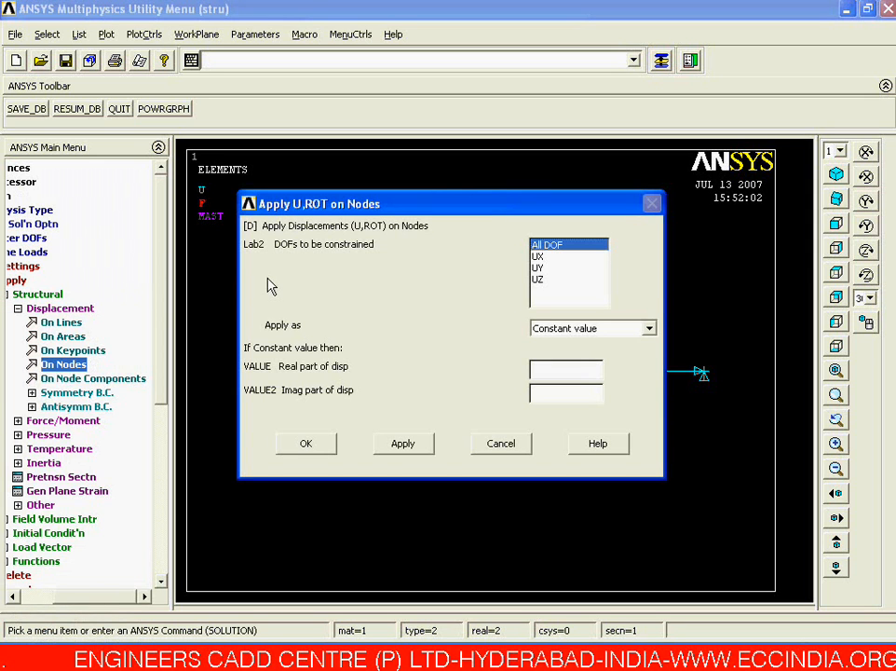
click(536, 271)
click(538, 279)
click(548, 244)
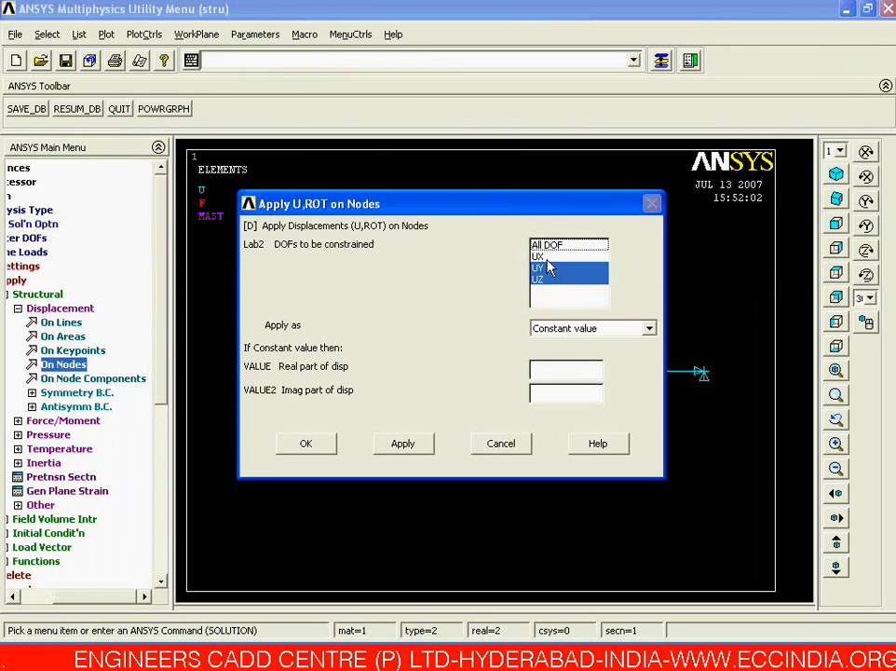
click(313, 446)
right_click(315, 449)
click(334, 444)
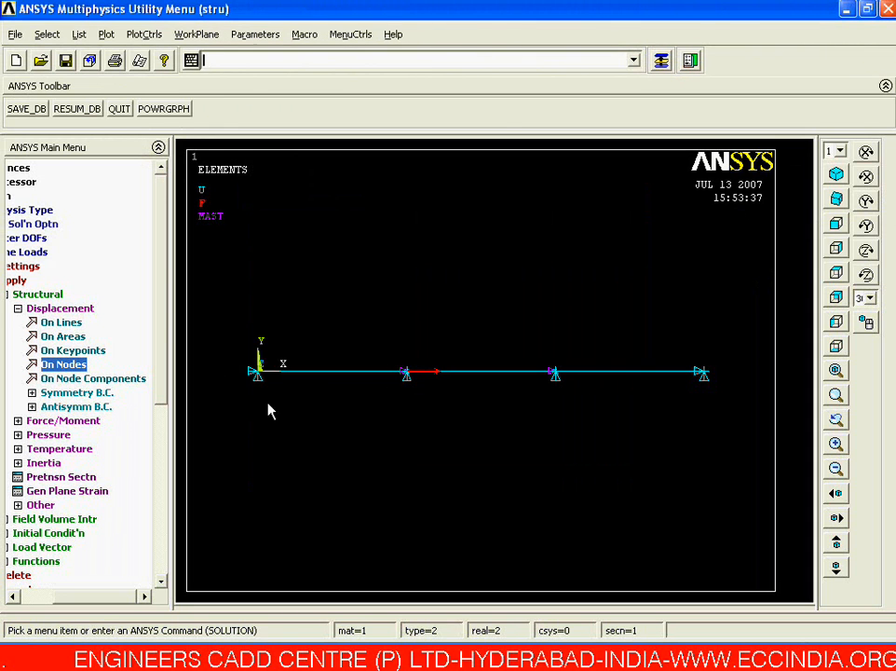
Check the required frequency range and solution interval in the problem statement image, and return to the load step options in ANSYS
click(37, 309)
click(58, 293)
click(61, 279)
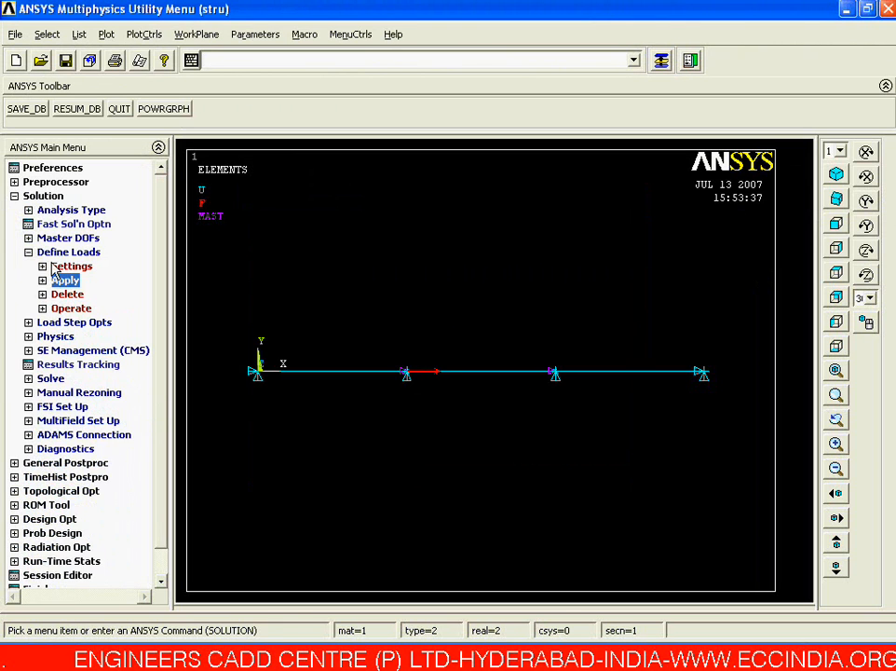
click(56, 254)
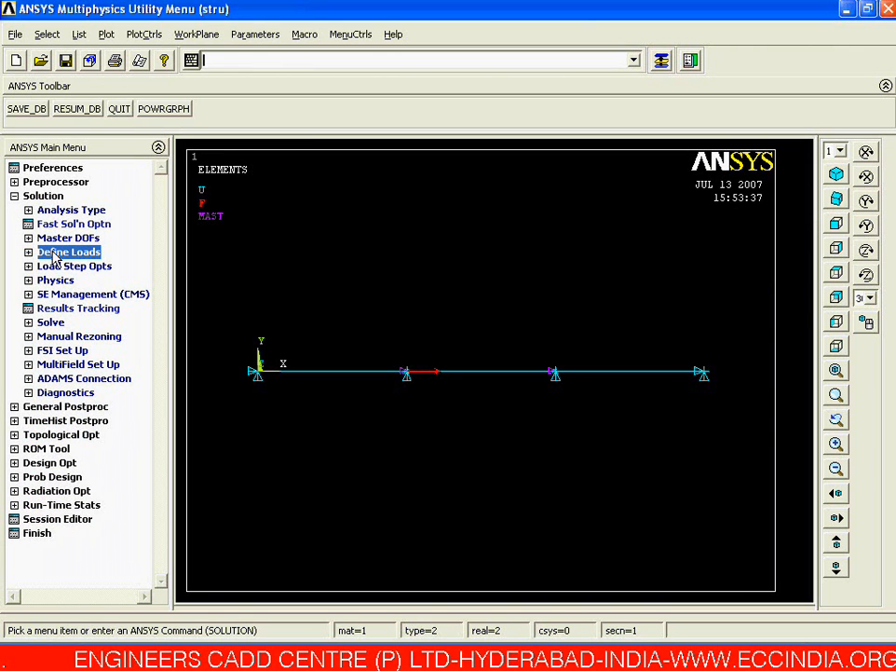
click(54, 267)
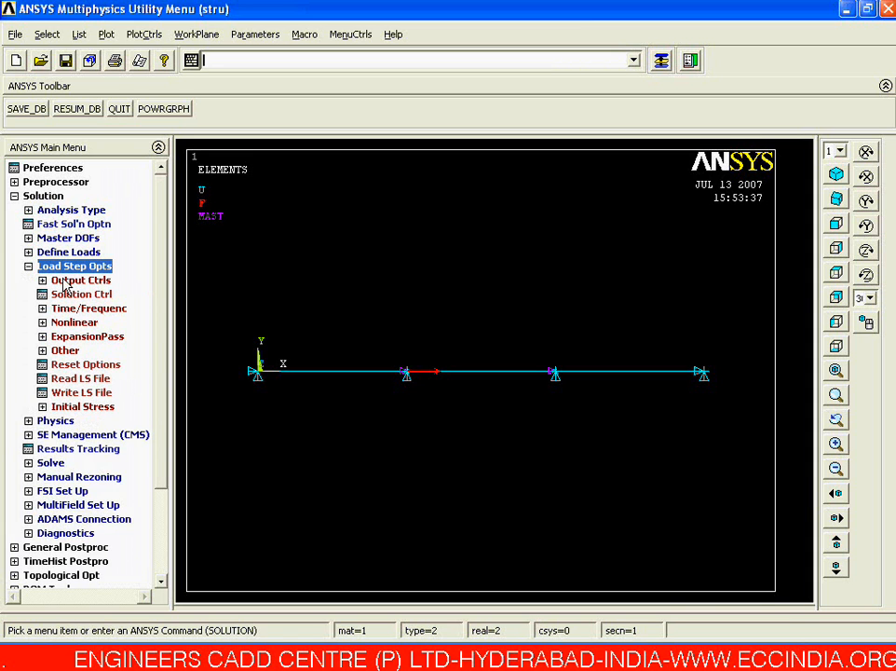
key(alt+Tab)
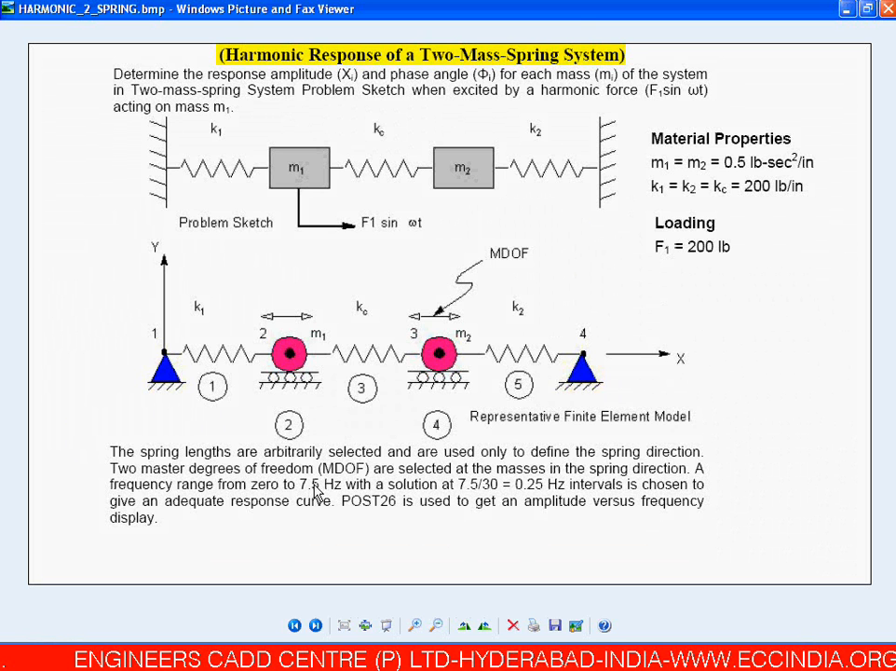
key(alt+Tab)
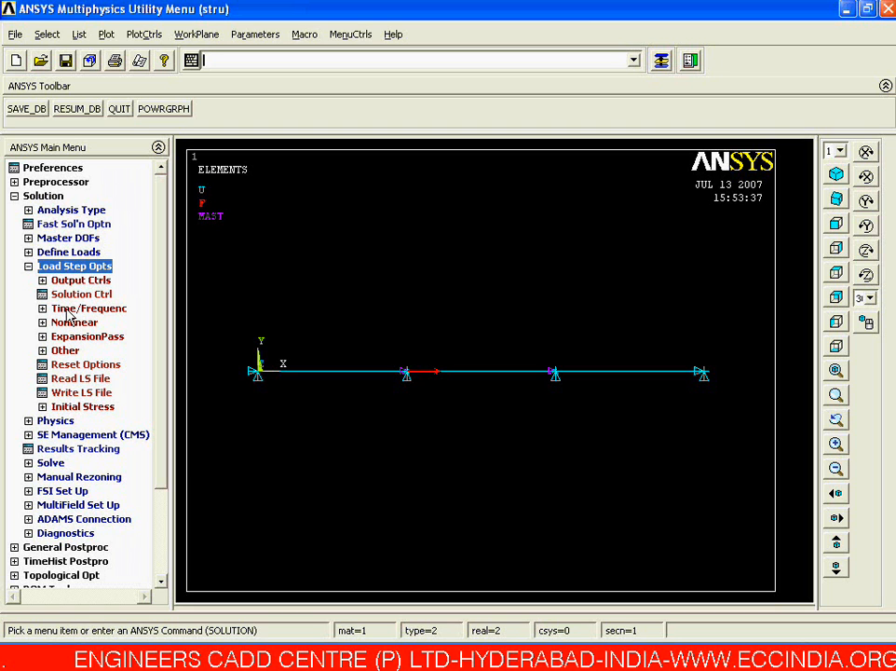
In the harmonic frequency and substep options, set the upper end of the frequency range to 7.5 and the number of substeps to 30
click(69, 312)
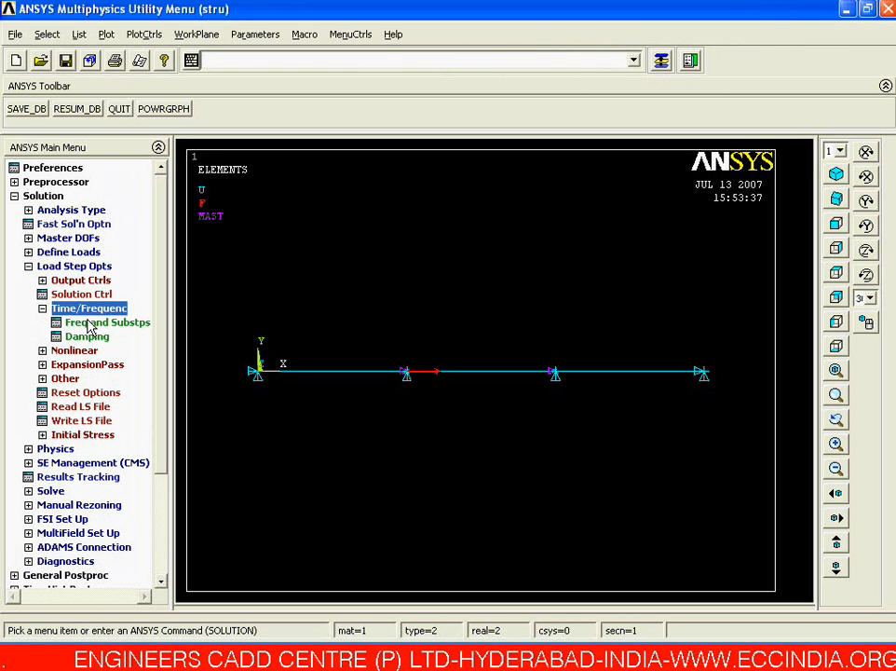
click(90, 326)
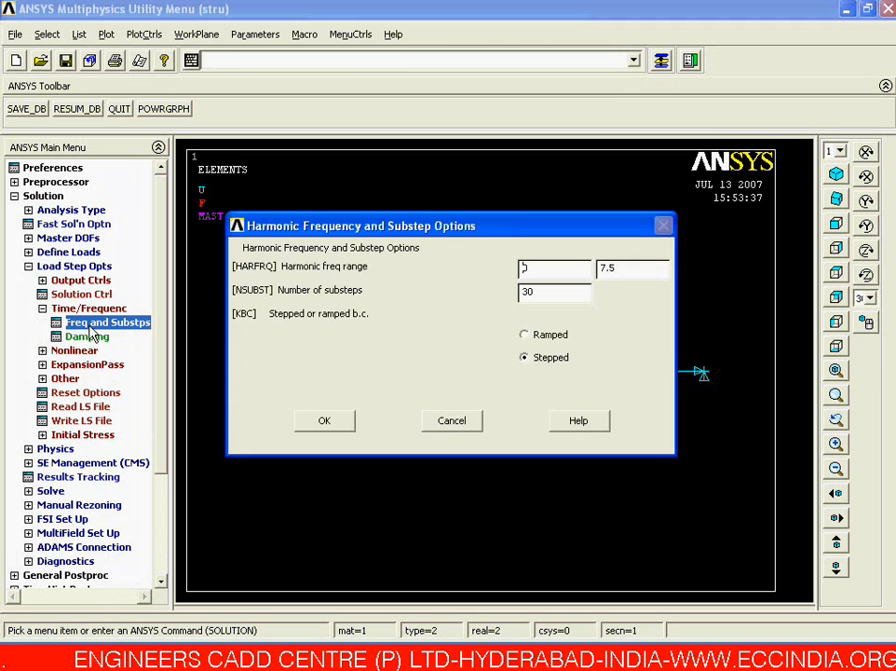
double_click(645, 268)
key(BackSpace)
double_click(519, 292)
key(BackSpace)
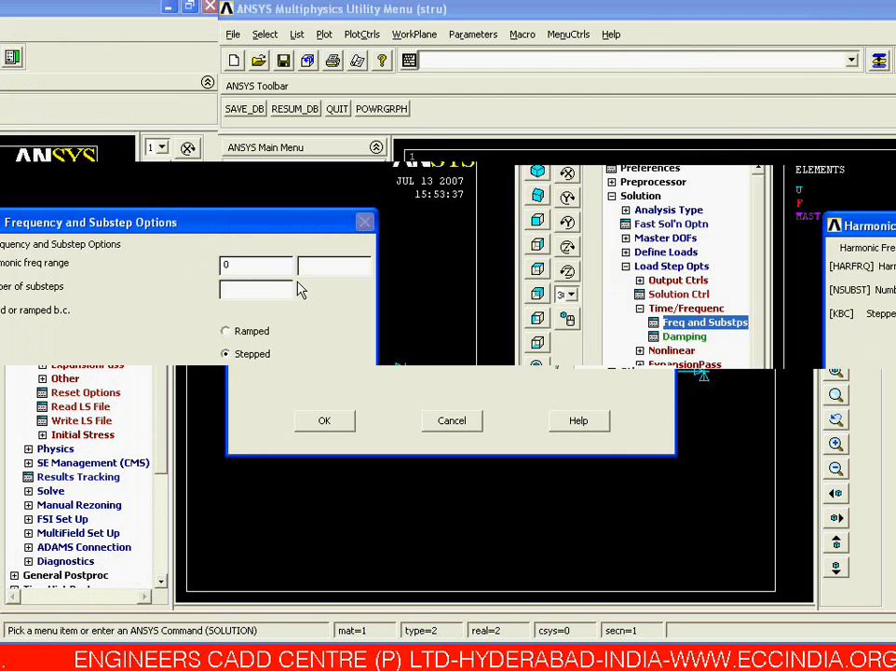
click(624, 270)
text(7.5)
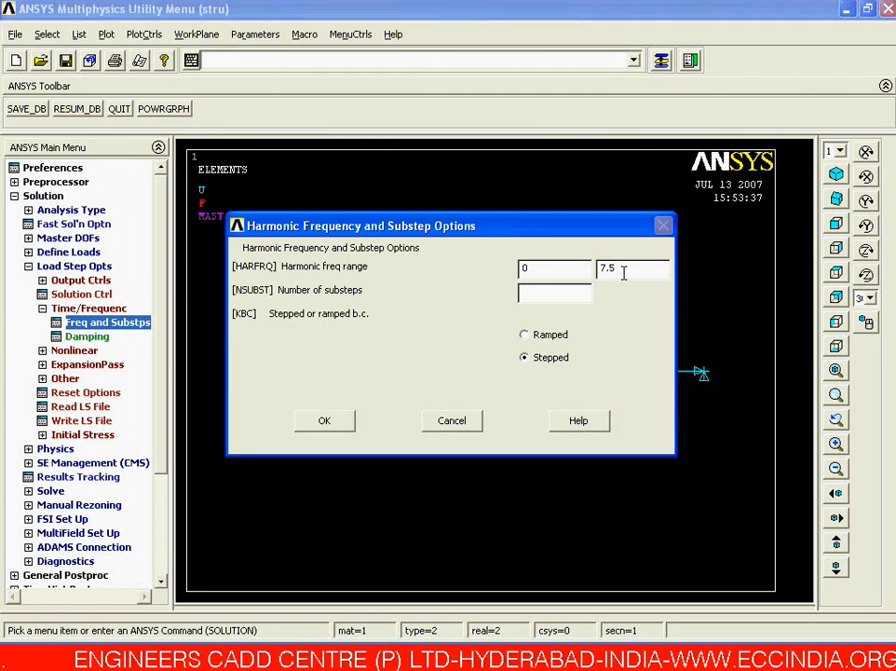
click(546, 293)
text(30)
drag(444, 232, 451, 174)
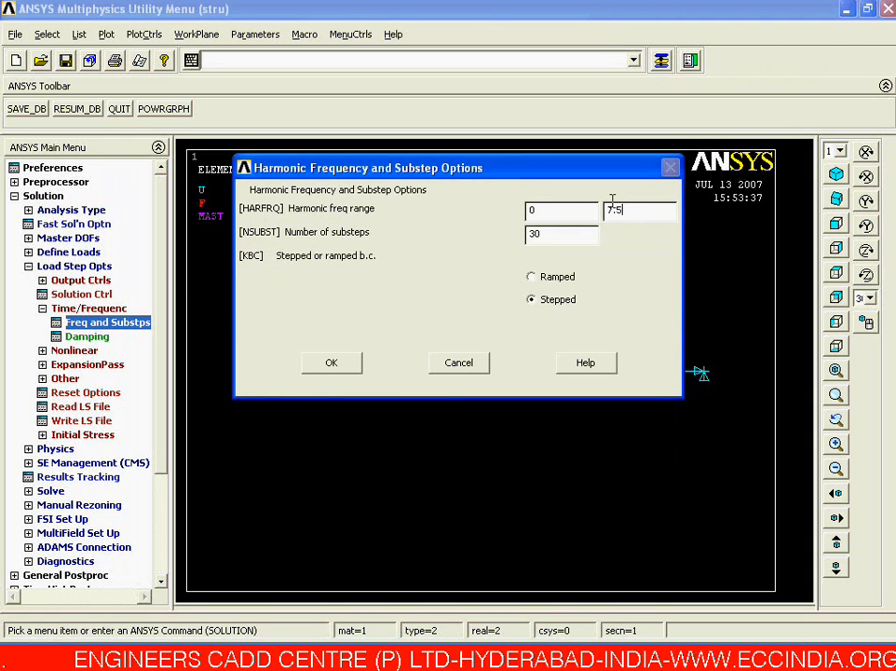
Choose stepped boundary conditions and accept the harmonic frequency options after checking the solution interval against the problem statement image
double_click(547, 234)
click(547, 234)
click(548, 309)
key(alt+Tab)
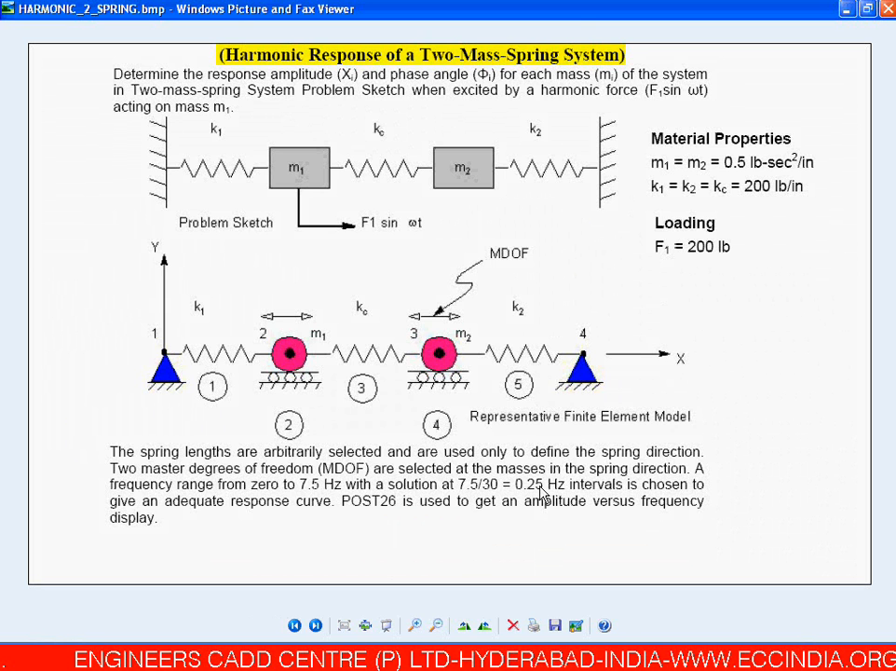
click(847, 11)
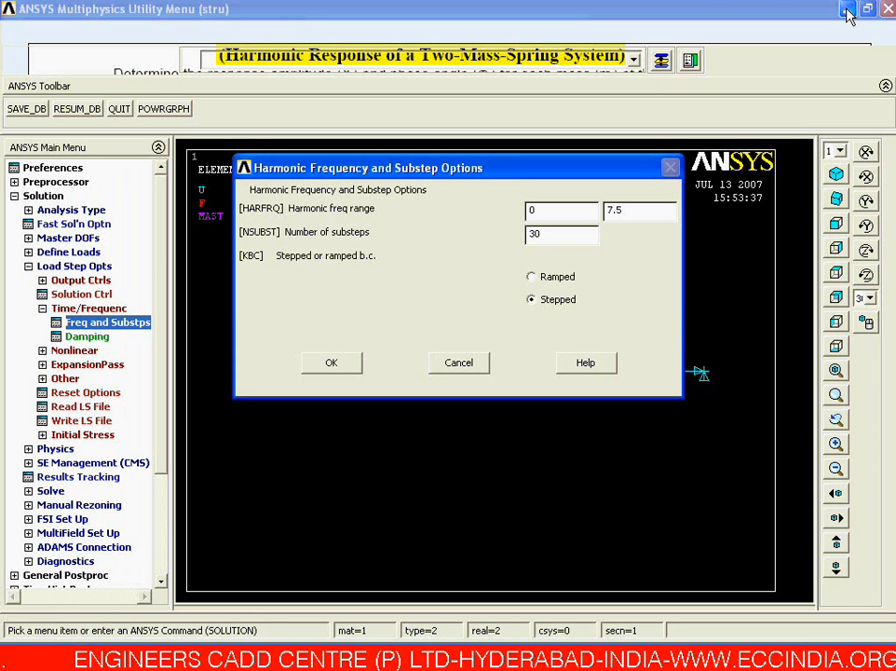
click(332, 363)
right_click(347, 366)
click(369, 363)
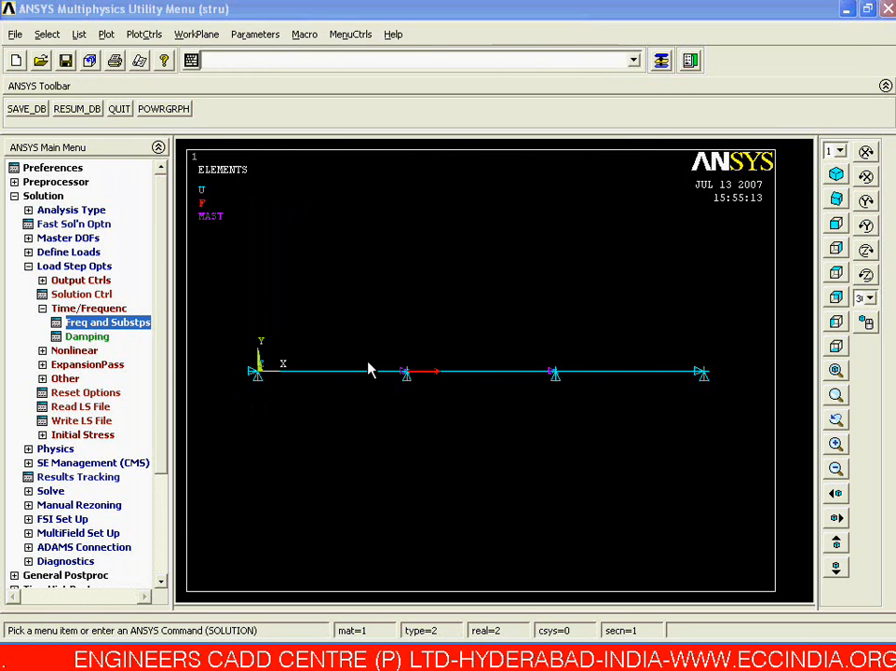
Set the solution printout controls to print basic quantities at every substep for all entities
double_click(90, 309)
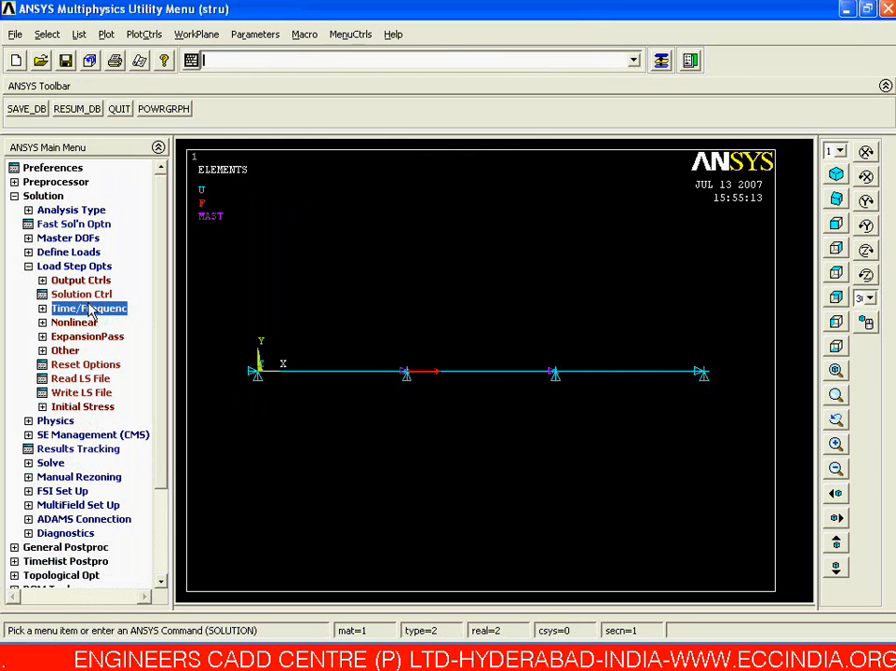
double_click(91, 282)
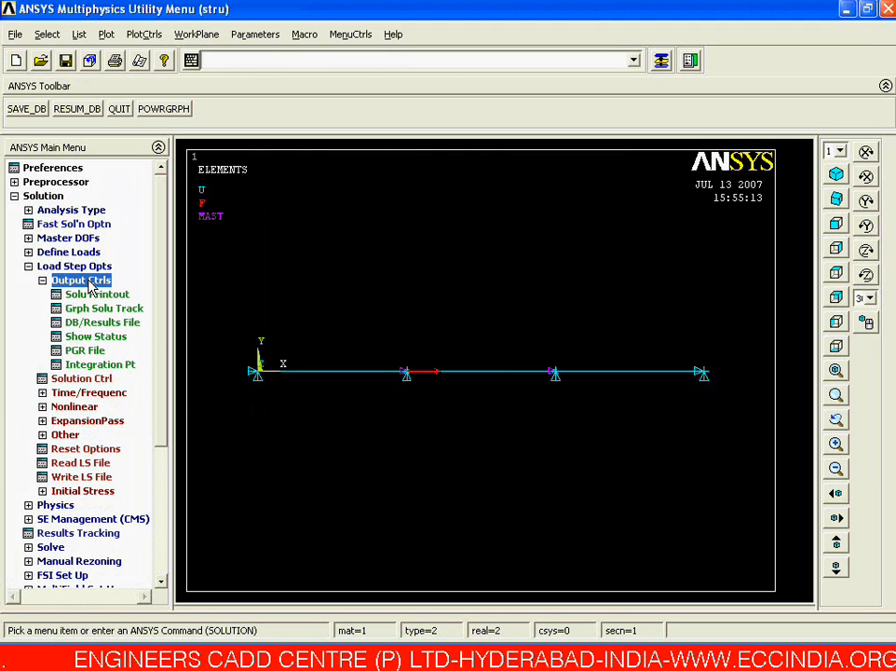
double_click(93, 295)
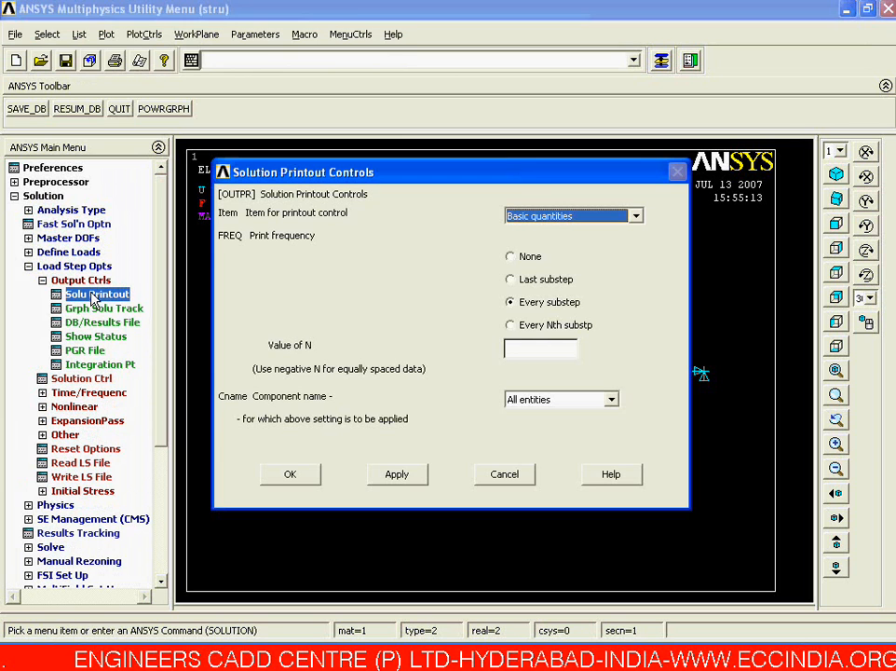
click(549, 303)
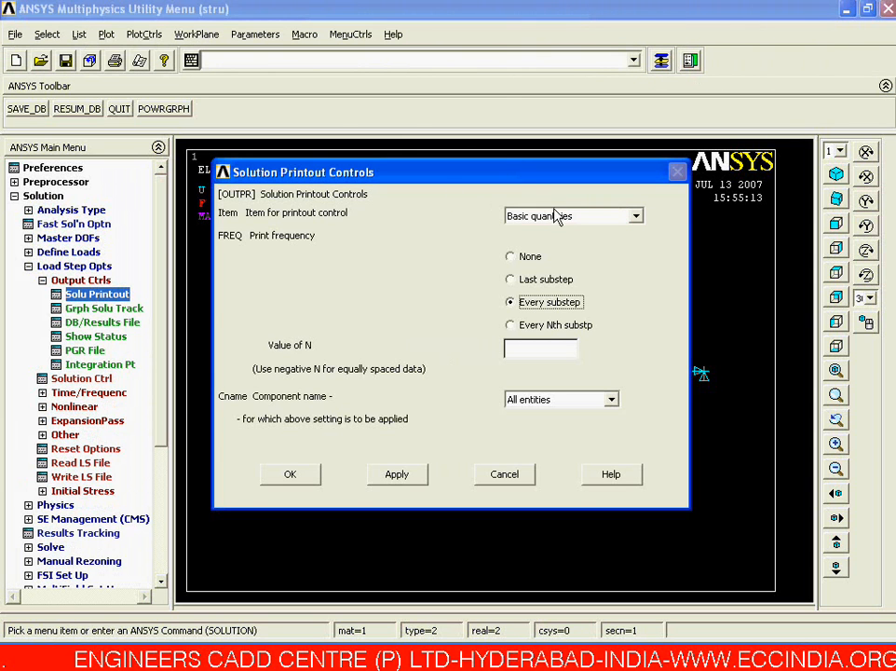
click(293, 476)
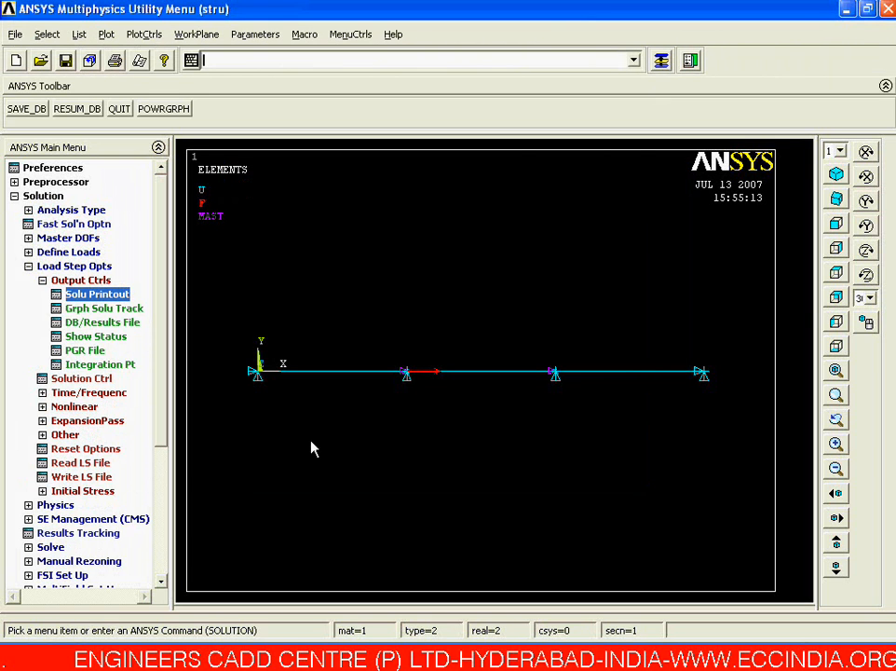
Set the database and results file controls to write all items at every substep, and replot the model
click(114, 323)
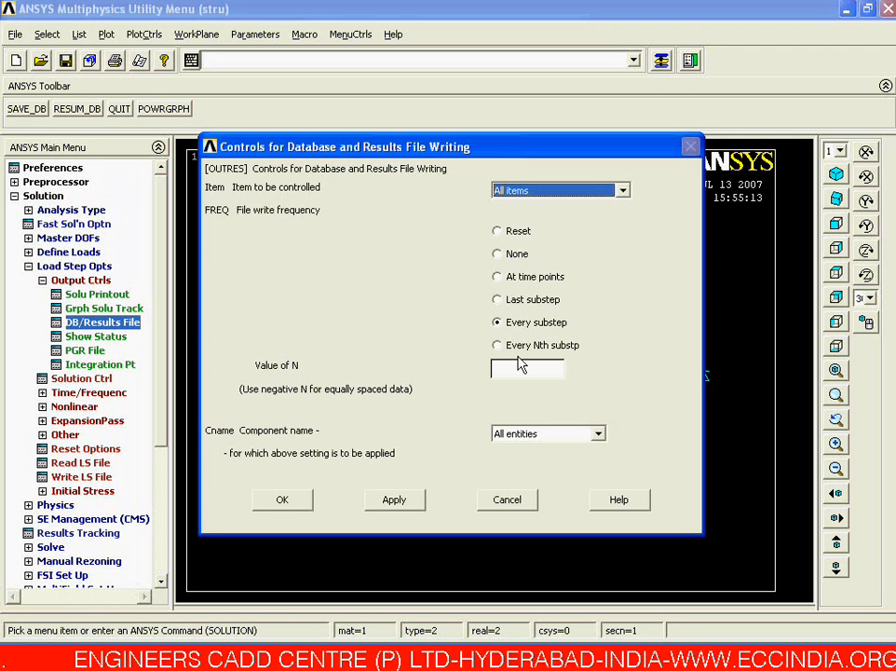
click(513, 328)
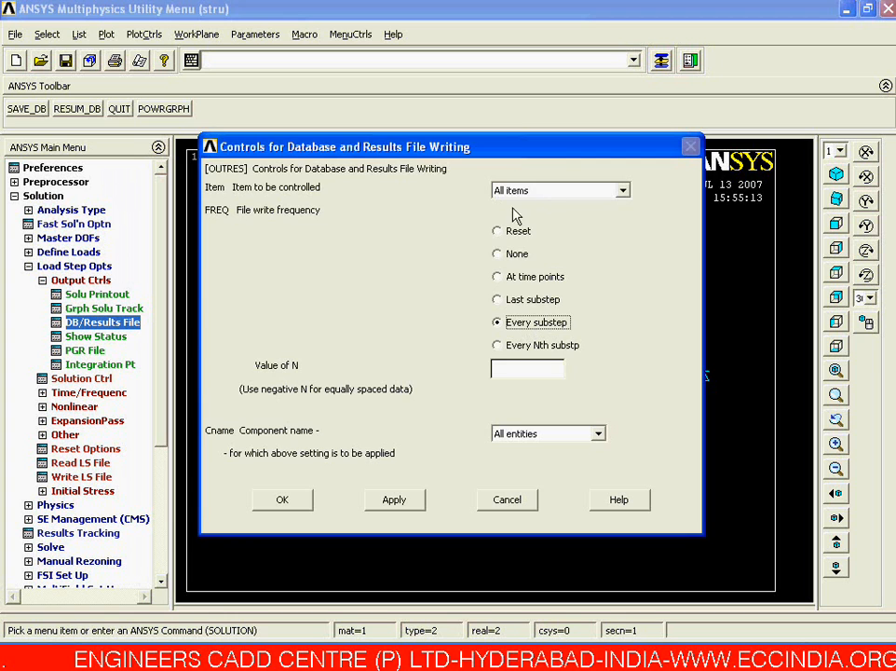
click(272, 504)
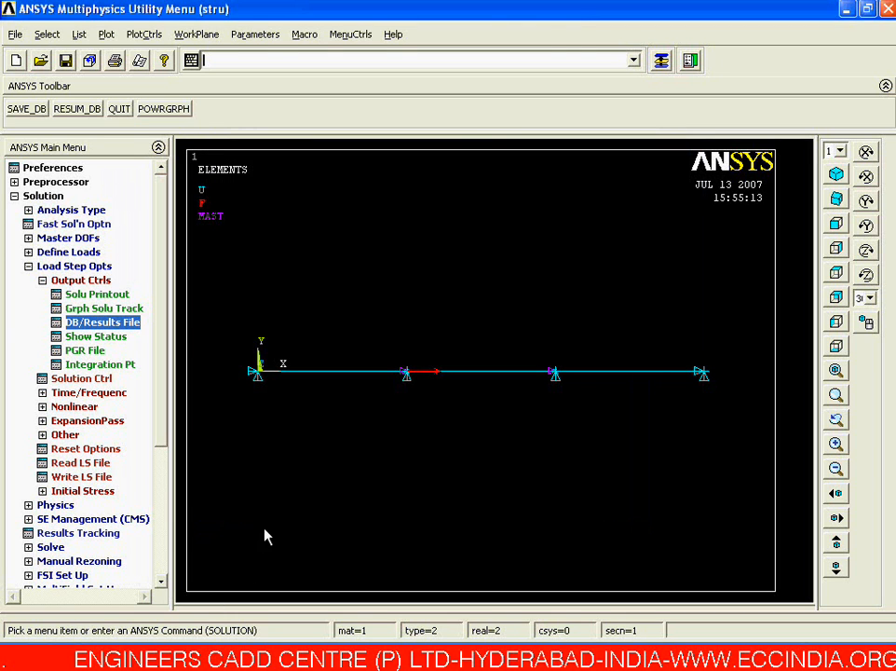
right_click(382, 432)
click(391, 429)
Solve the current load step of the harmonic analysis and replot the elements
double_click(81, 279)
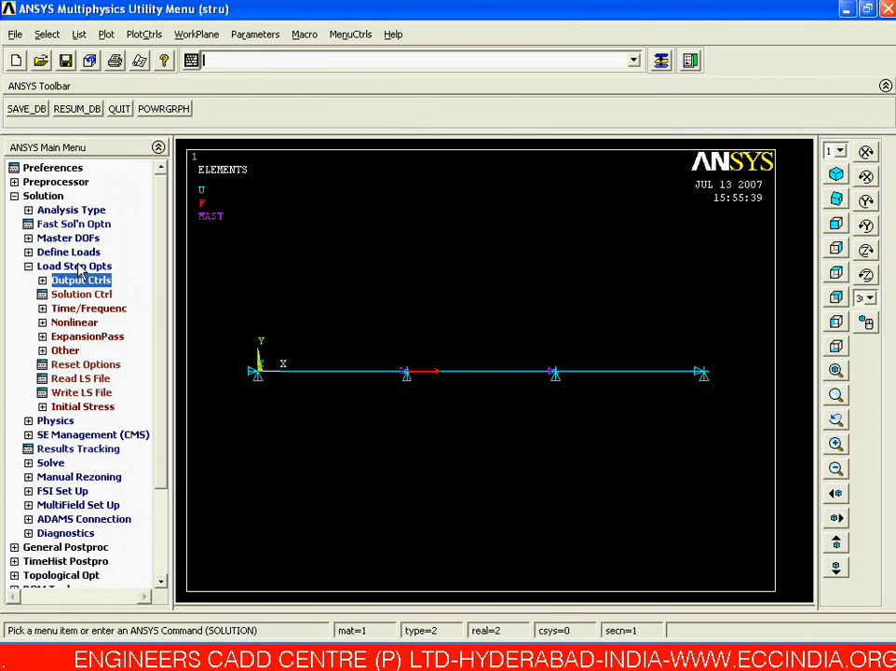
click(79, 267)
click(81, 268)
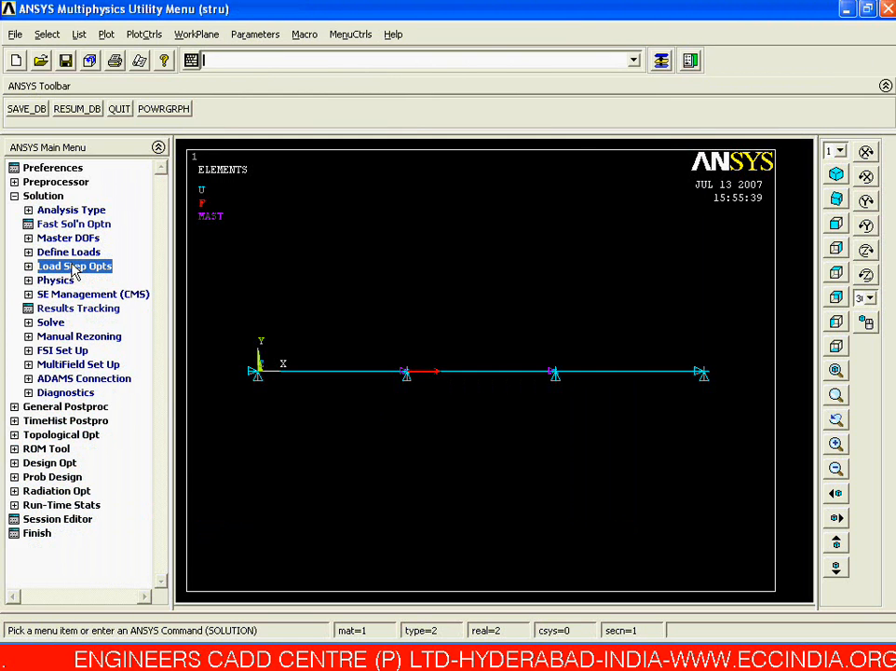
click(48, 323)
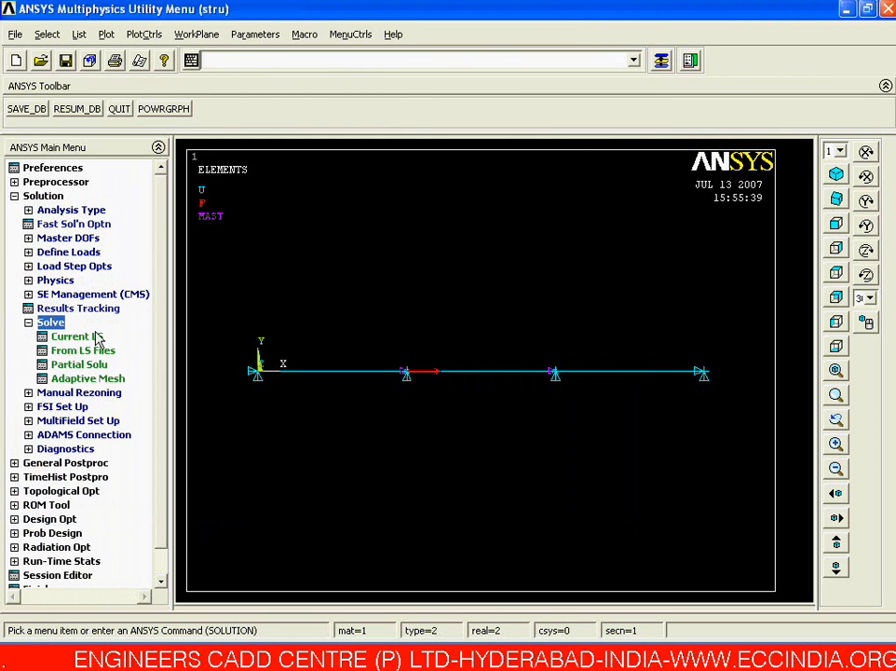
double_click(65, 337)
click(158, 190)
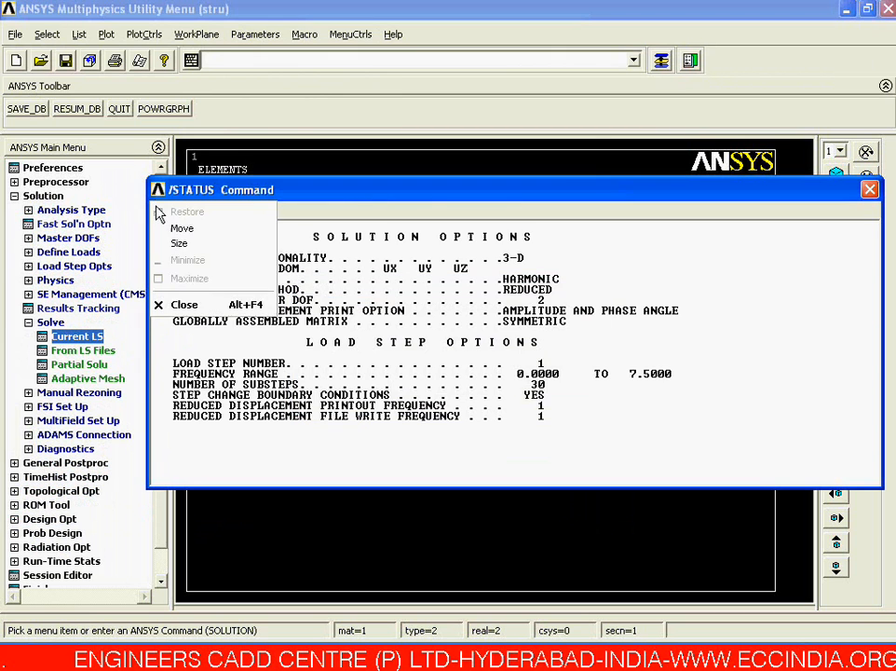
click(179, 304)
click(426, 398)
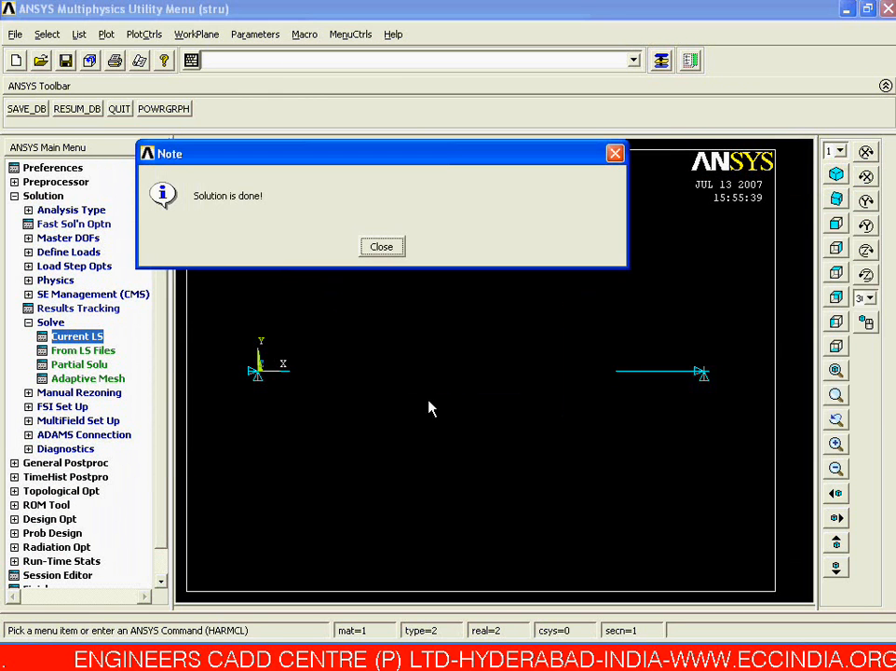
click(380, 250)
click(381, 248)
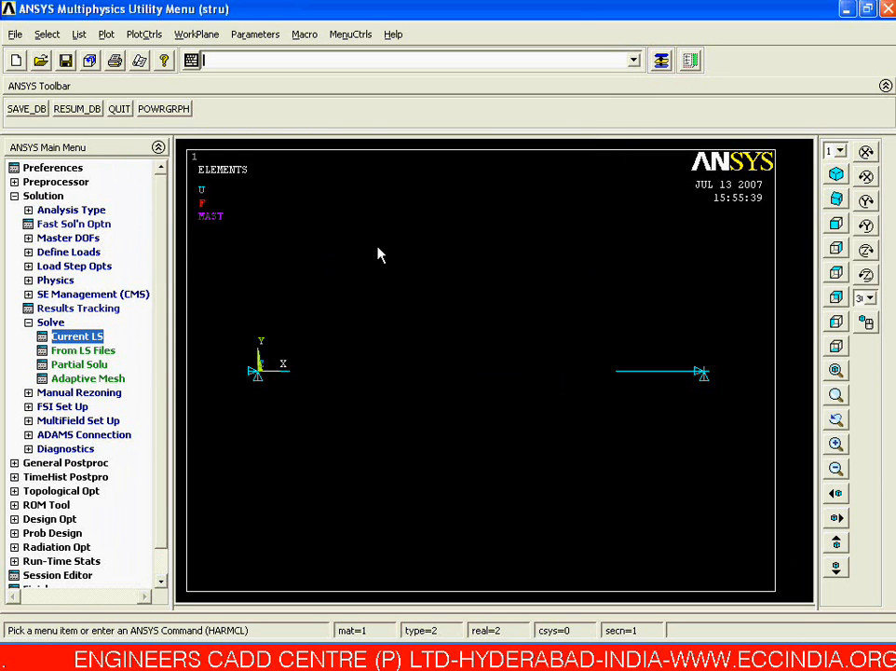
right_click(379, 255)
click(387, 255)
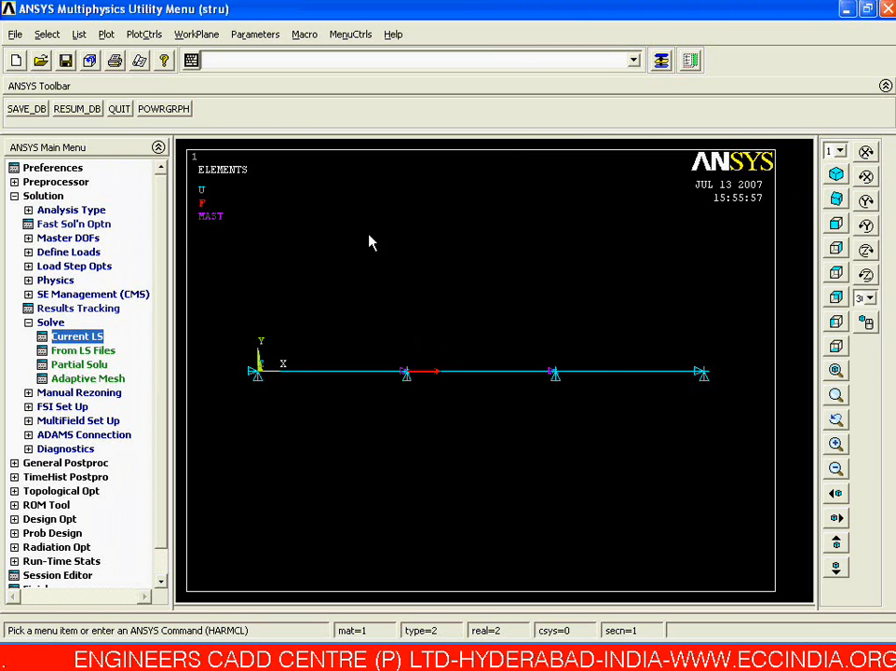
Finish the solution processor and open the time-history postprocessor, placing its variable window below the model and keeping Amplitude as the result type
click(51, 197)
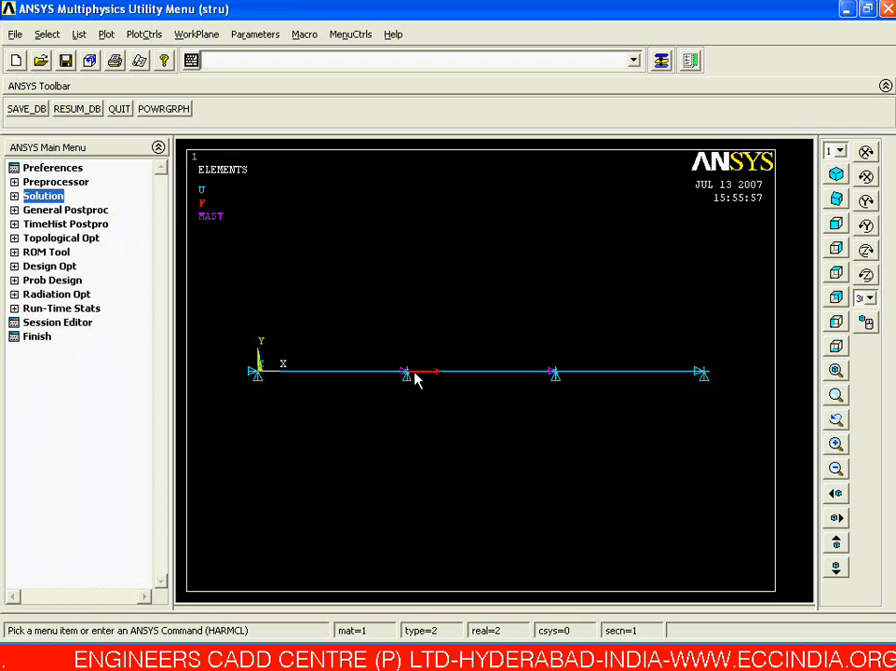
click(38, 337)
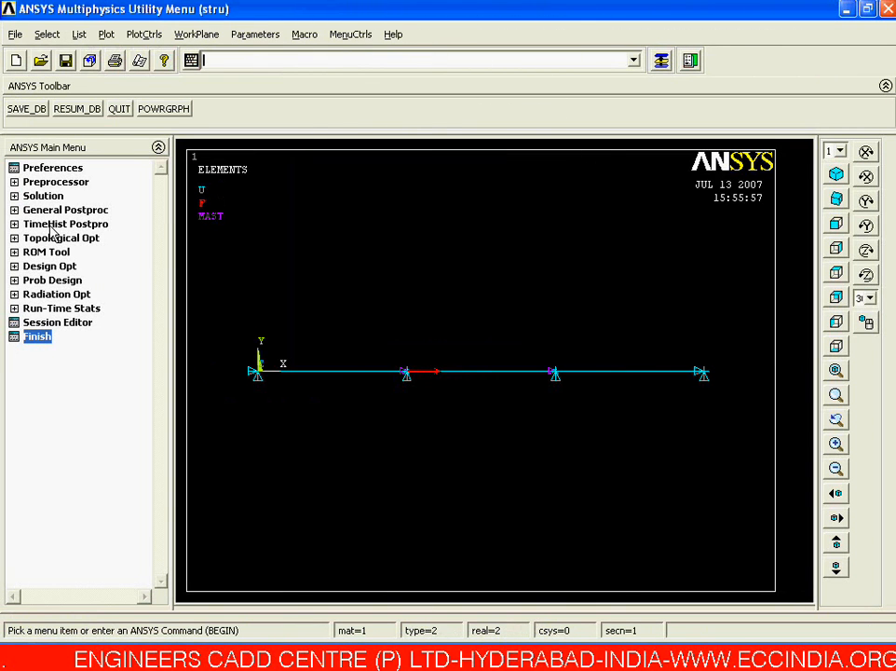
click(51, 226)
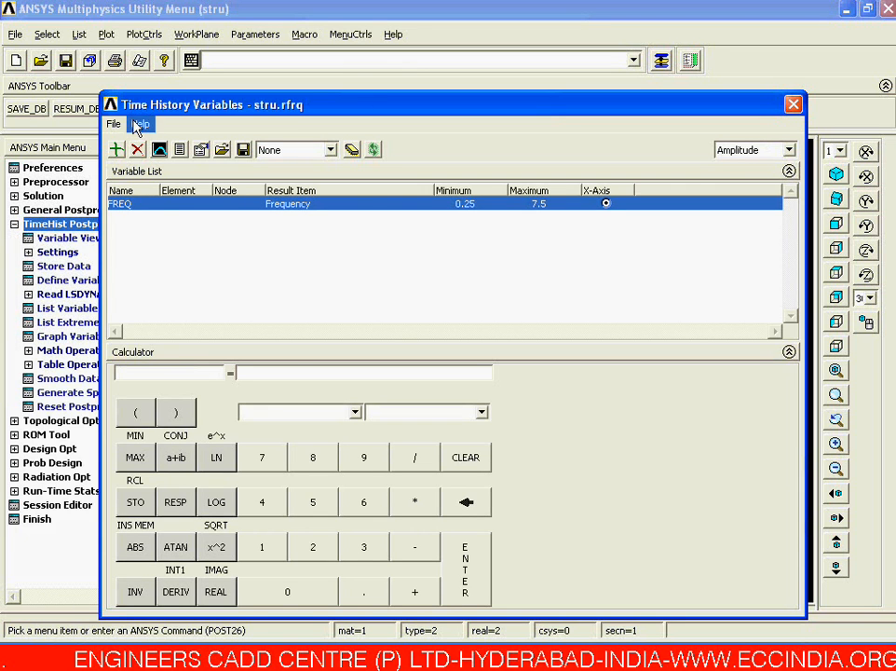
drag(224, 113, 271, 107)
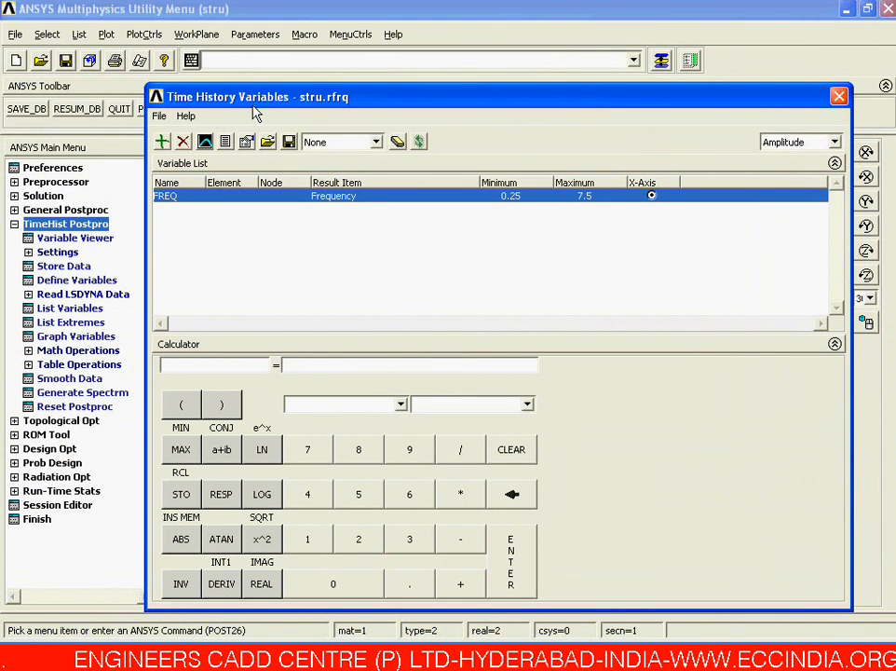
drag(259, 105, 300, 417)
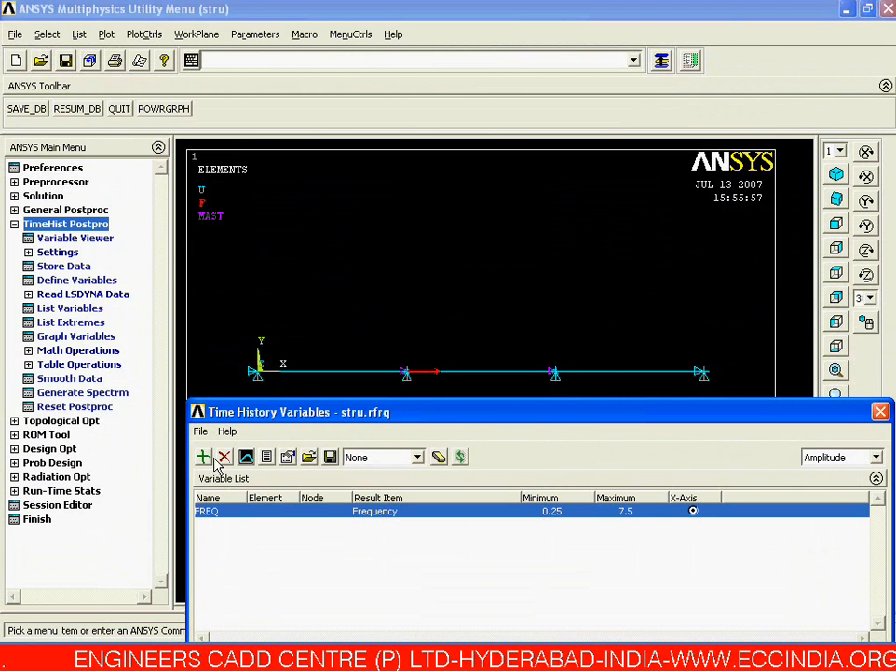
drag(297, 419, 235, 381)
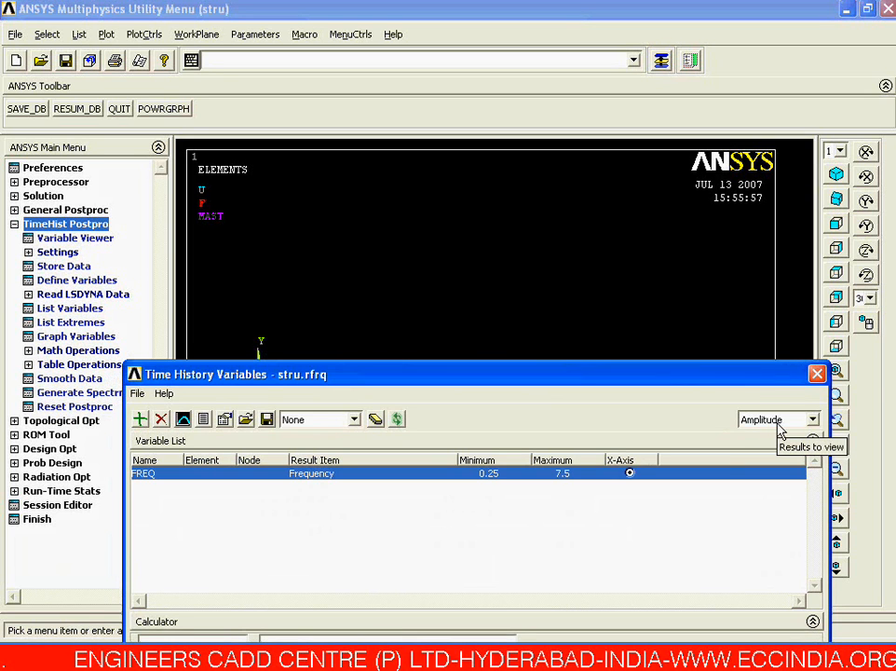
click(781, 421)
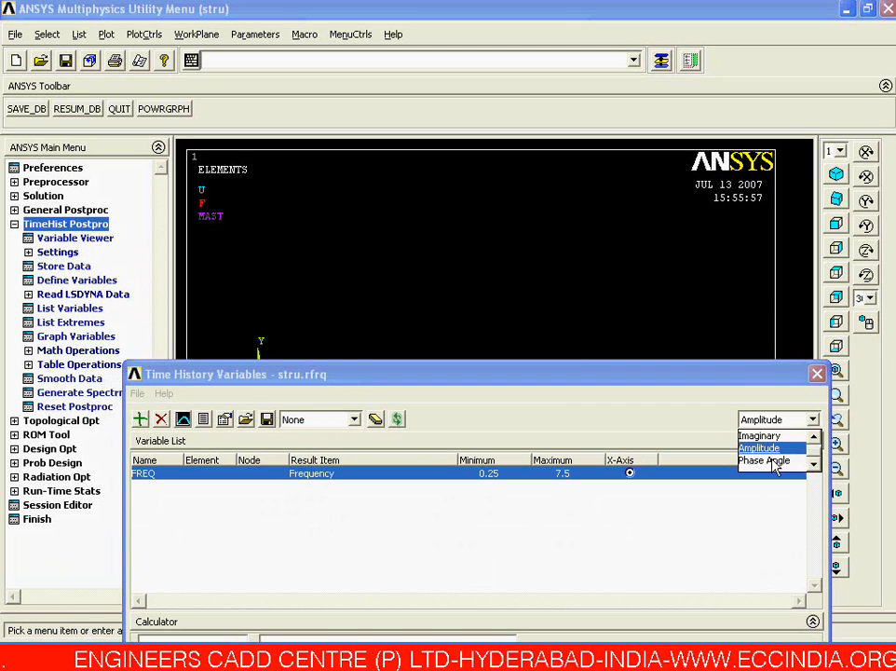
click(746, 389)
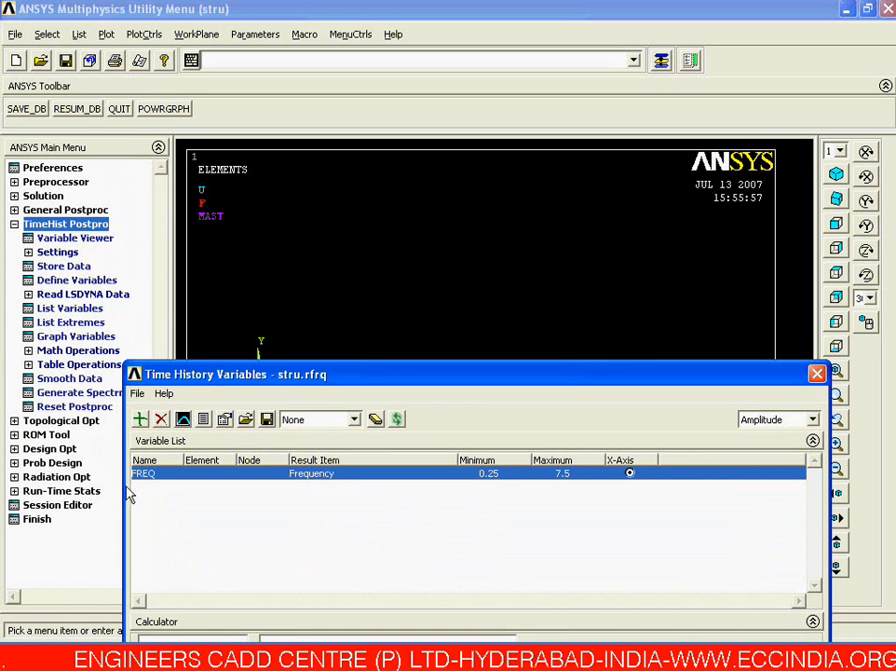
Add a time-history variable for the X-component of displacement at node 3, the mass node where the force is applied
click(139, 421)
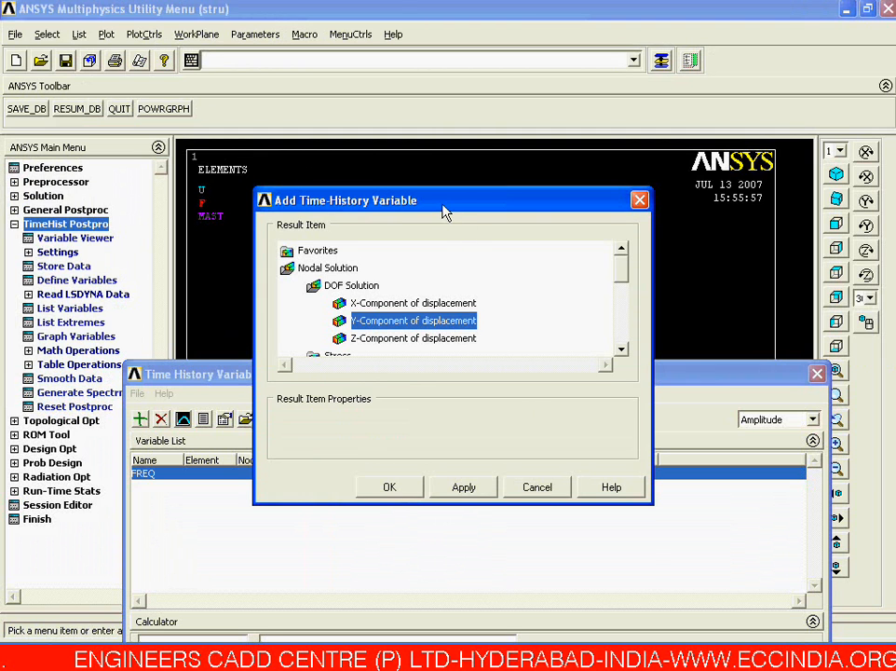
drag(443, 211, 440, 240)
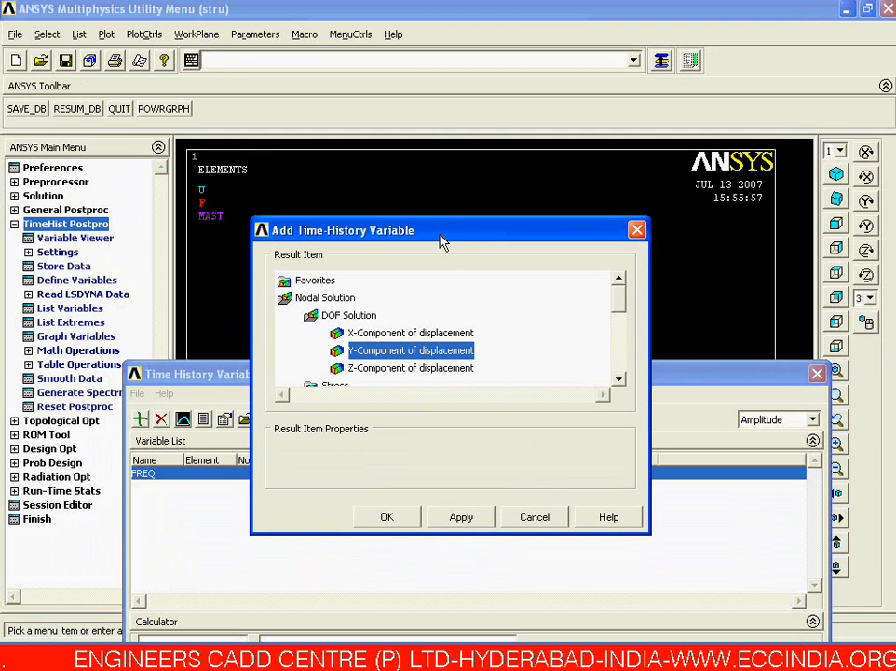
click(359, 333)
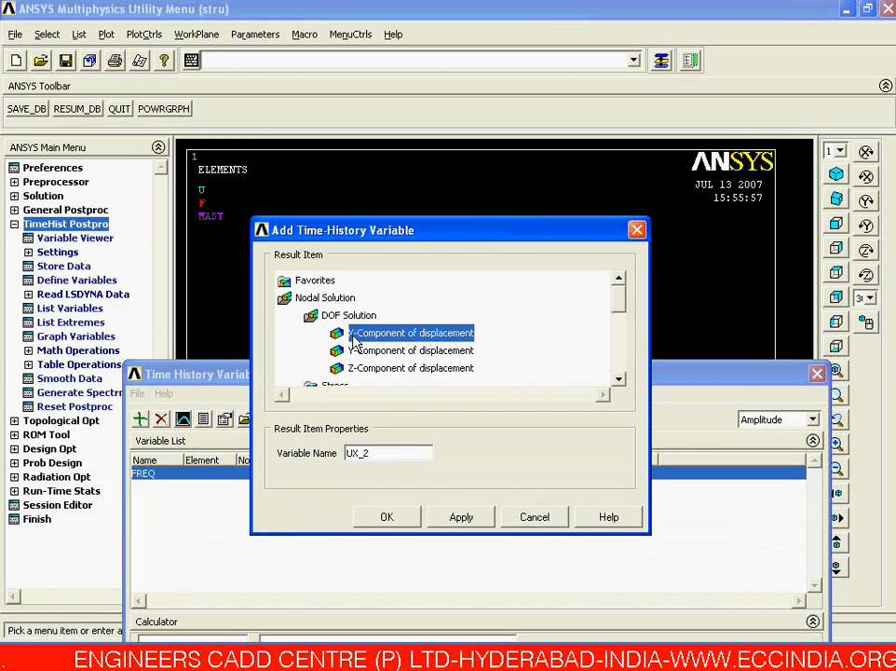
click(389, 518)
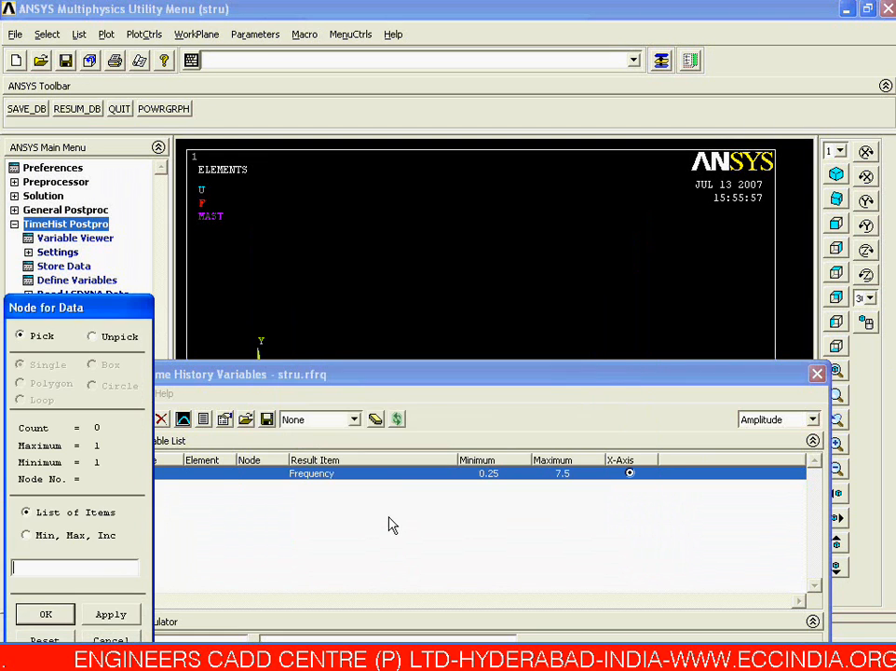
drag(424, 386, 427, 469)
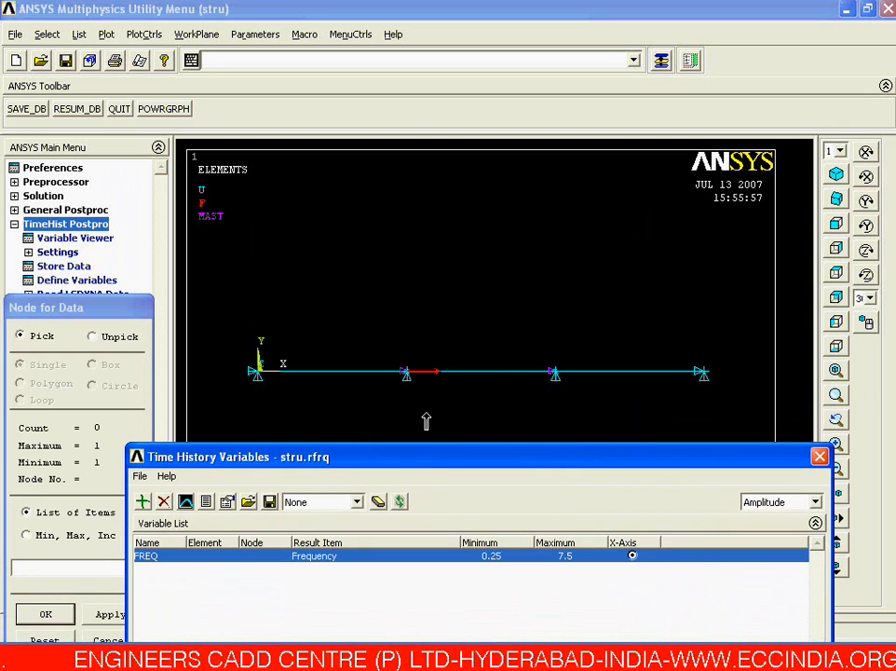
click(415, 376)
click(110, 616)
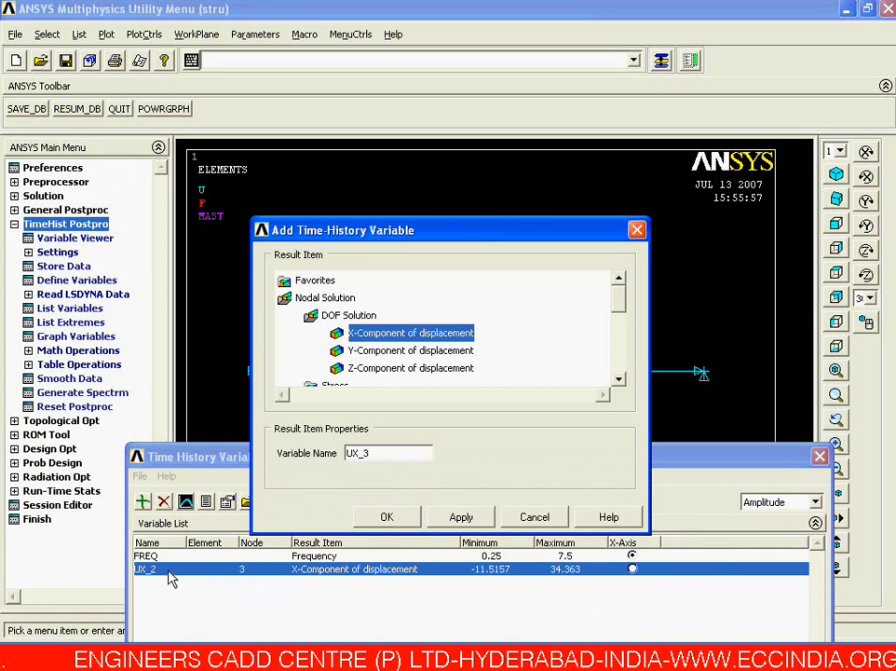
Add a second time-history variable for the X-component of displacement at node 4, the other mass node
click(386, 518)
click(555, 373)
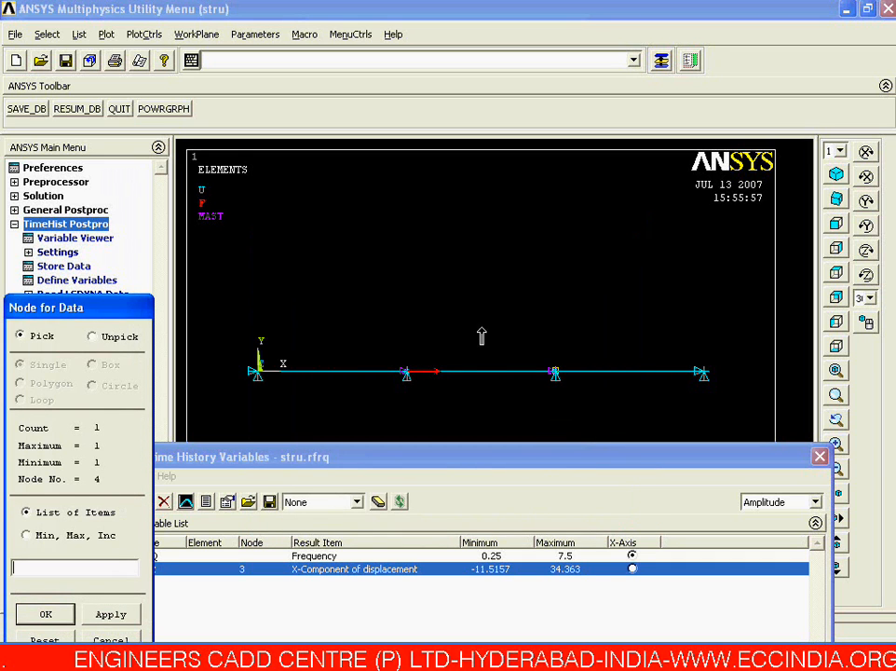
click(68, 619)
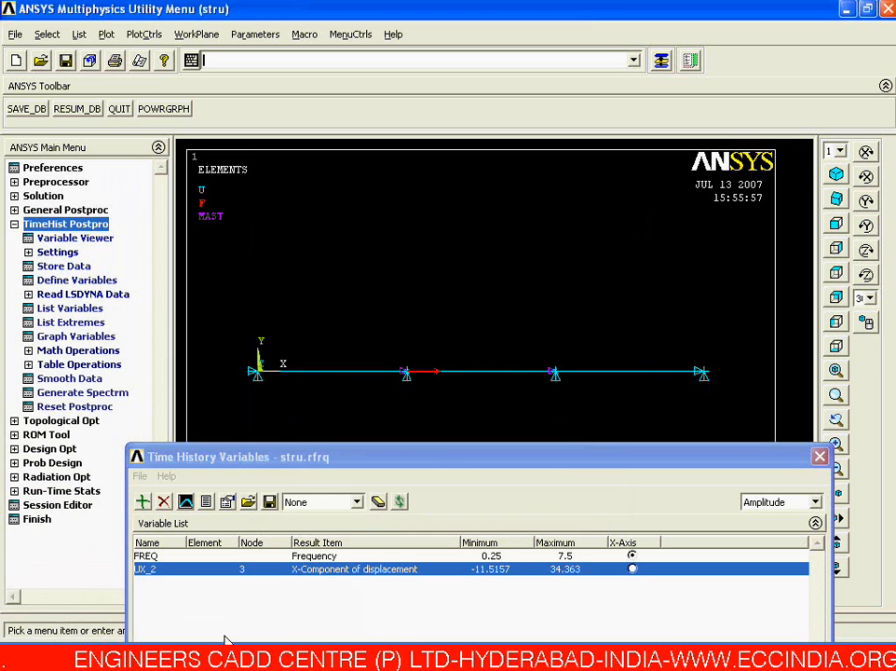
drag(436, 458, 438, 398)
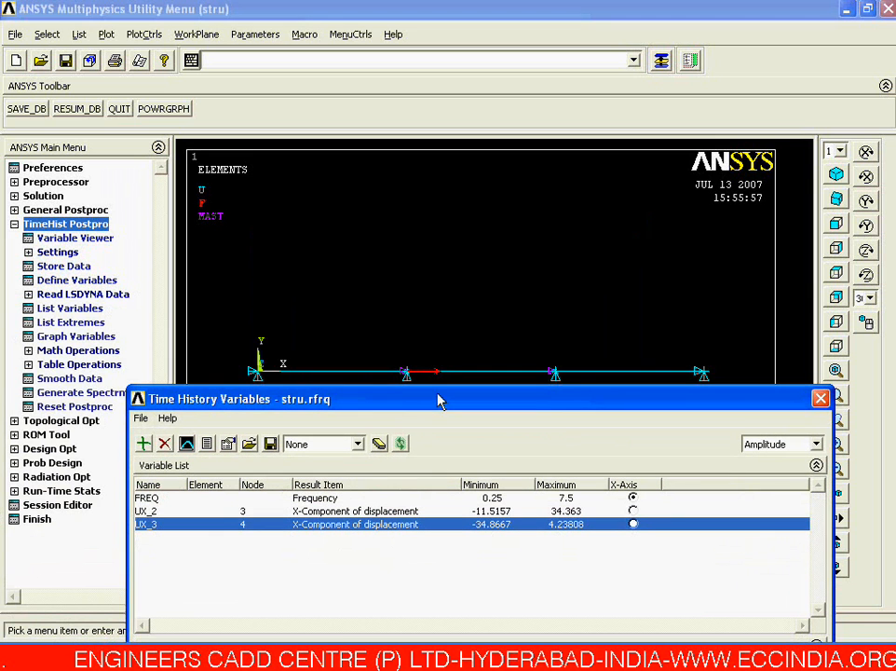
Graph the amplitude of UX_3 against frequency and uncover the plot
click(149, 511)
click(152, 526)
click(147, 513)
click(153, 526)
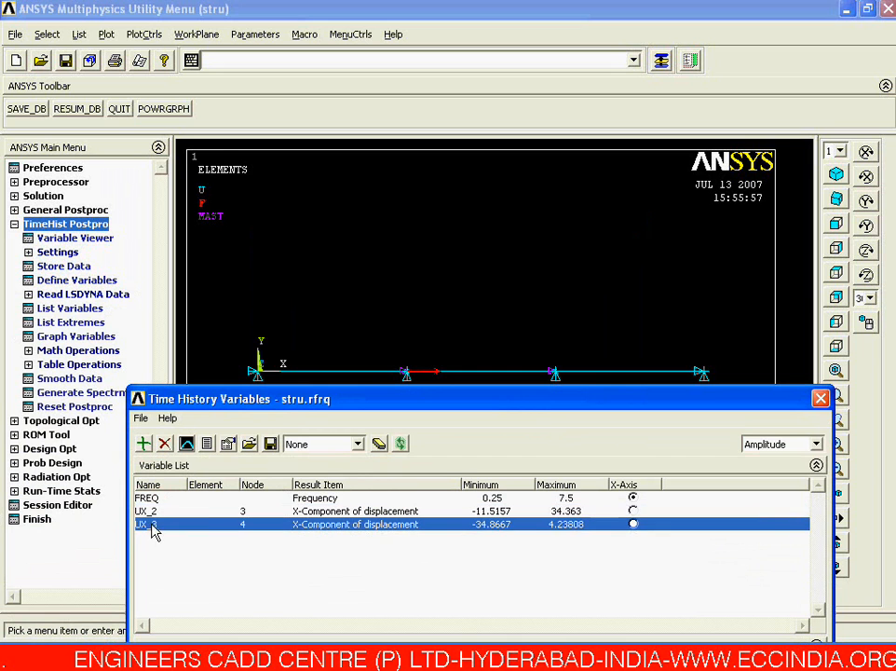
click(186, 444)
drag(298, 399, 331, 543)
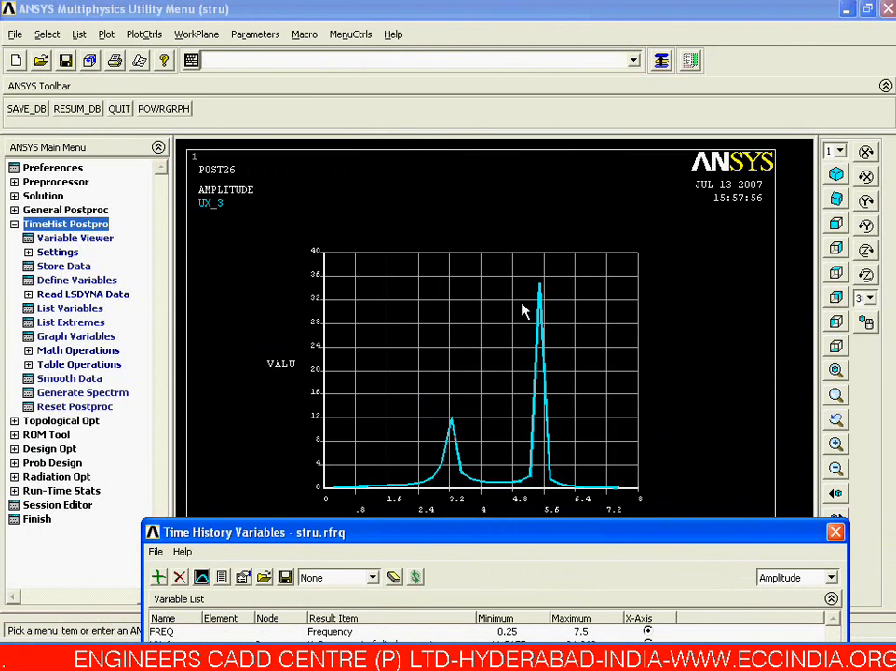
Graph the amplitude of UX_2 against frequency and uncover the plot
drag(340, 534, 348, 410)
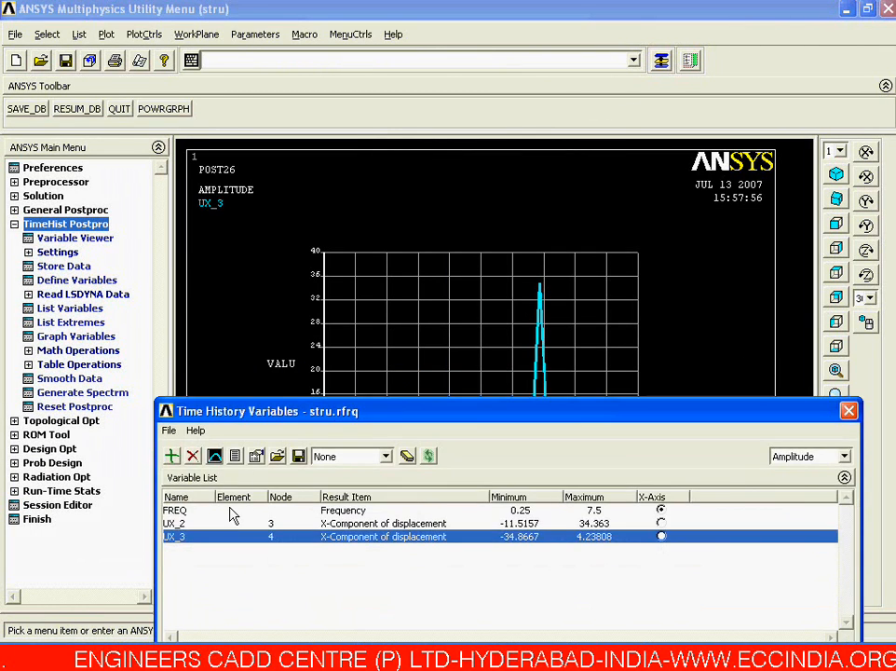
click(175, 523)
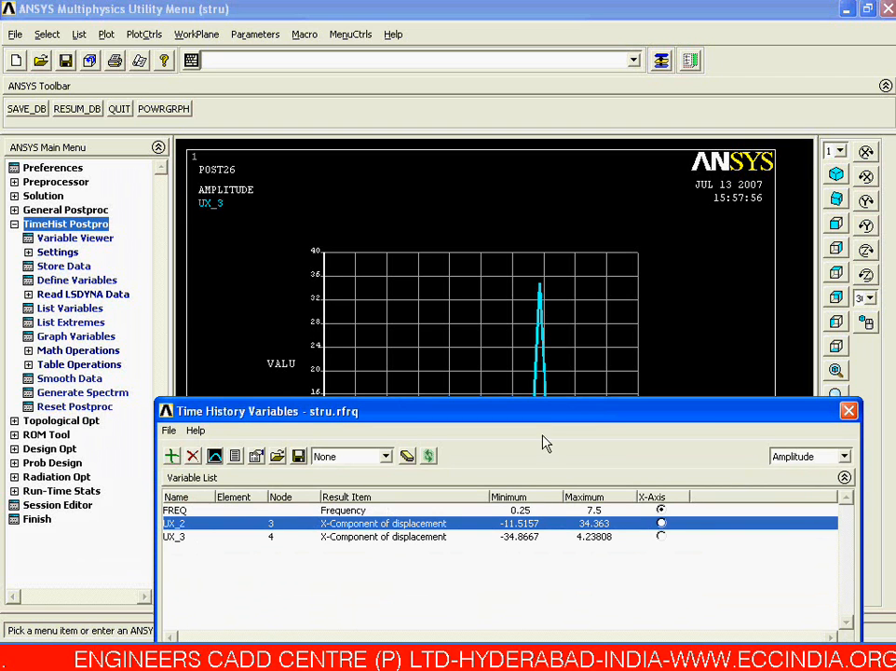
click(215, 456)
drag(384, 416, 382, 531)
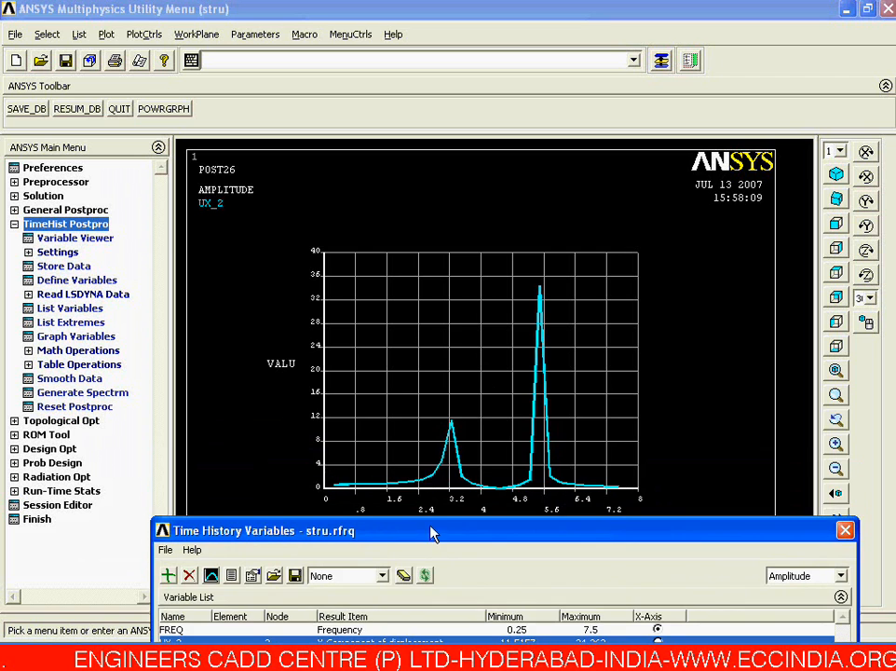
Graph the amplitudes of UX_2 and UX_3 together against frequency and uncover the combined plot
drag(431, 533, 422, 391)
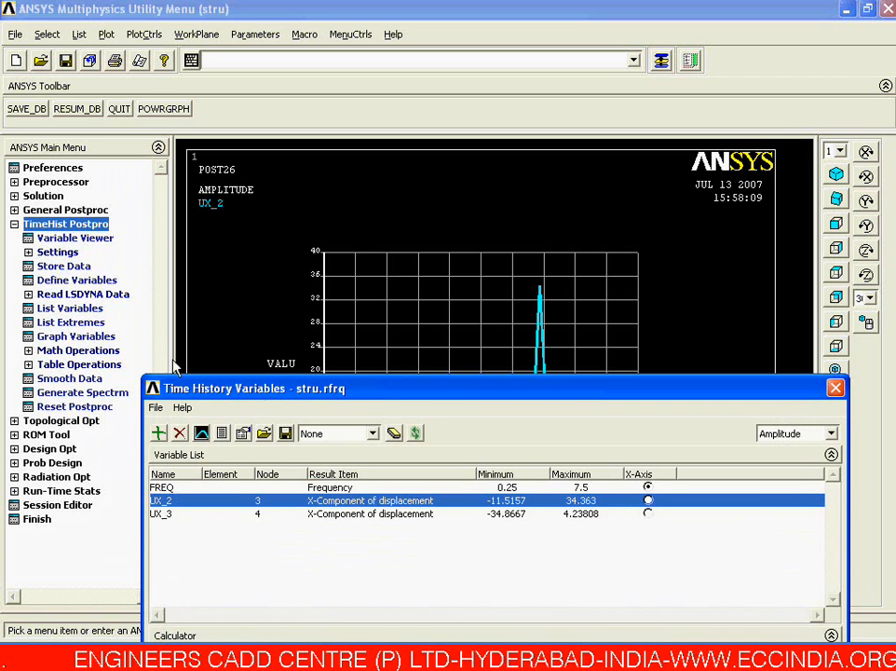
ctrl+click(165, 514)
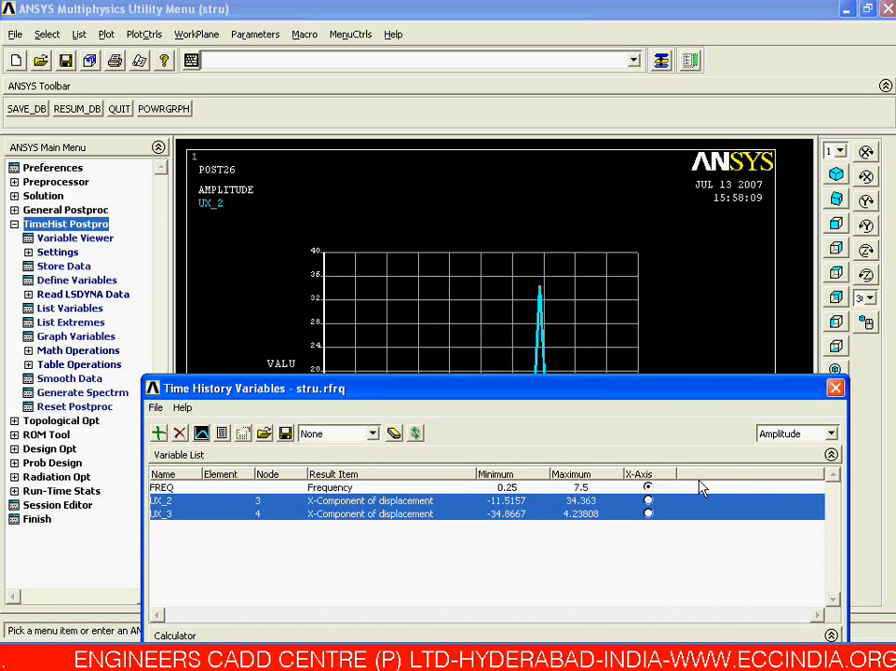
click(201, 433)
drag(420, 400, 420, 557)
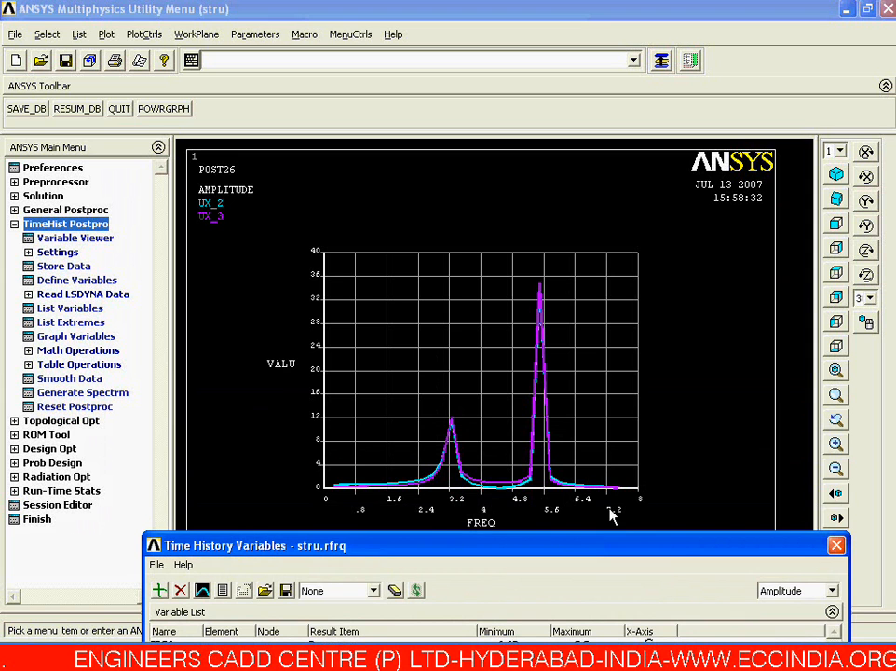
Set the results to view for the time-history variables to Phase Angle
drag(583, 547, 580, 340)
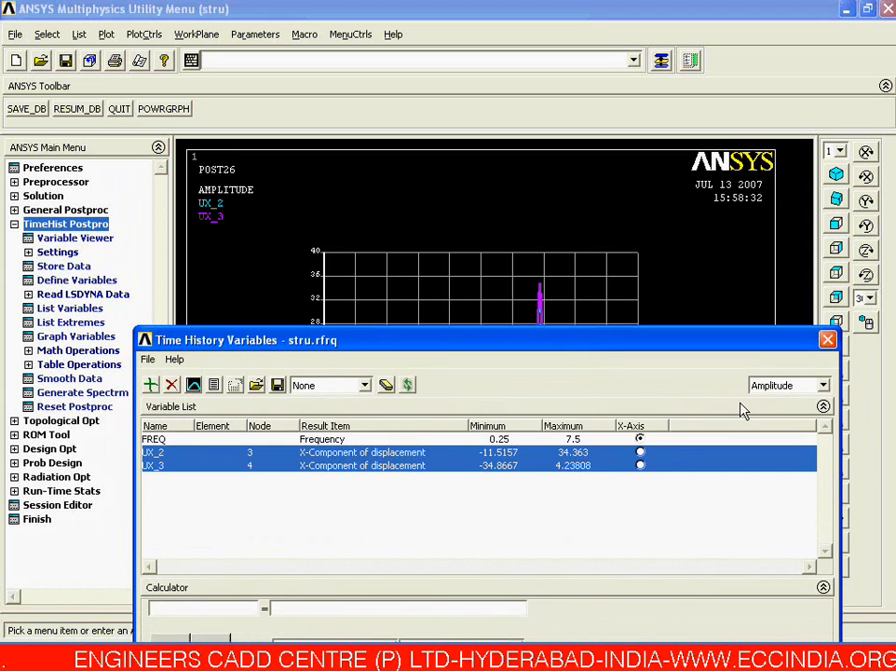
click(781, 389)
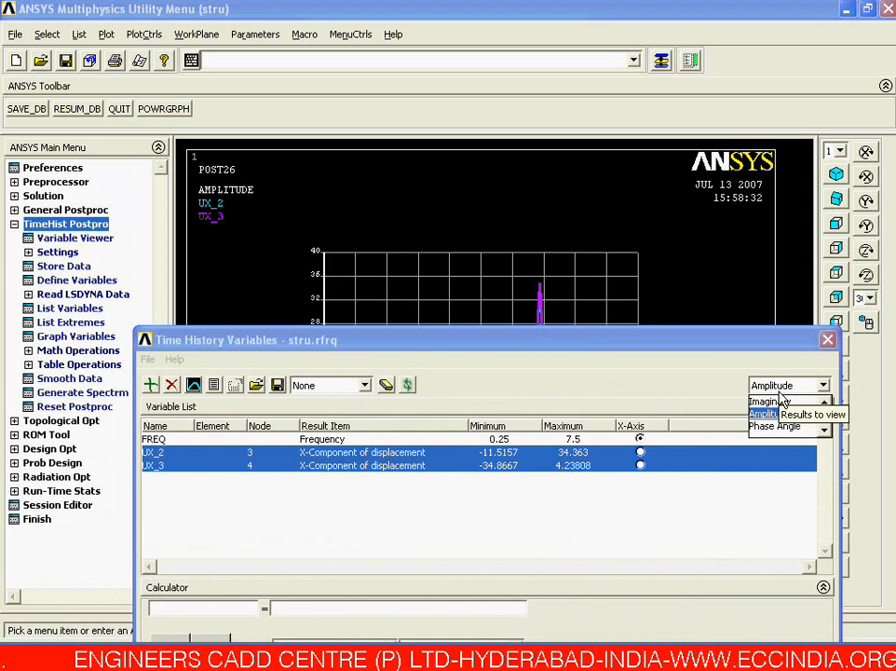
click(779, 427)
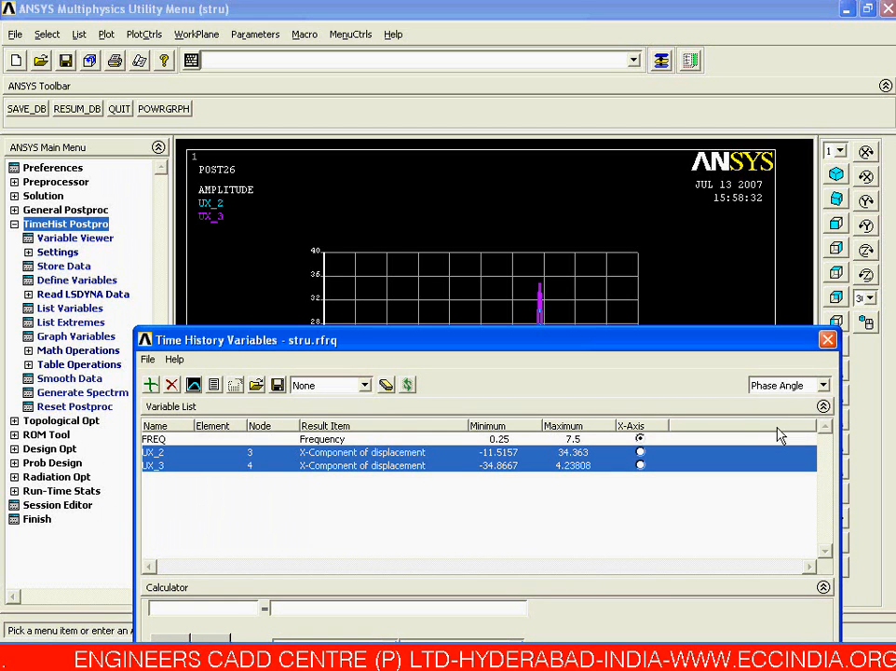
Graph the phase angles of UX_2 and UX_3 together against frequency and uncover the combined plot
click(196, 389)
drag(304, 345, 316, 535)
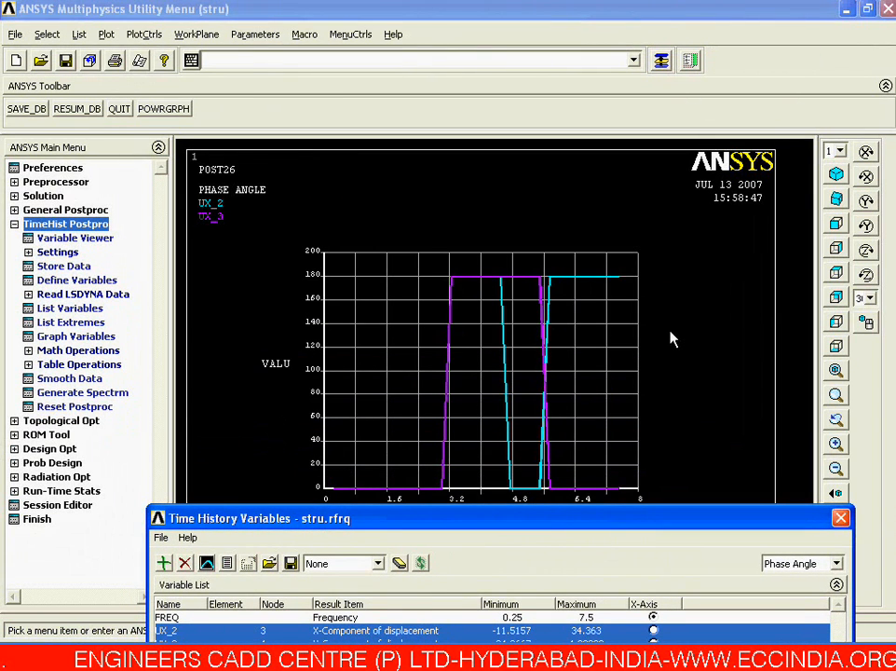
List the amplitude and phase of UX_2 and UX_3 by frequency and examine the node 3 and node 4 column headings
click(227, 564)
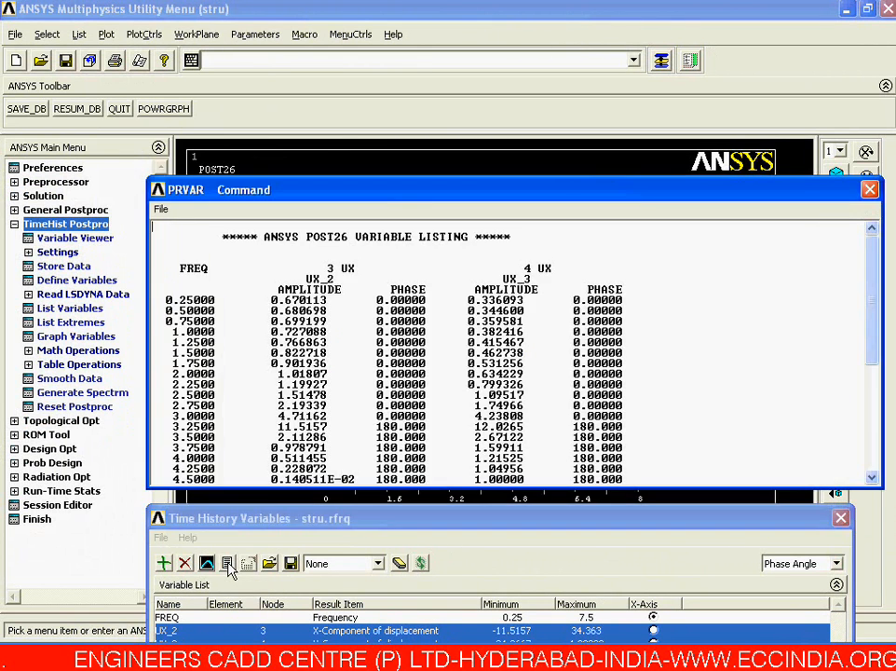
drag(173, 291, 334, 278)
click(308, 304)
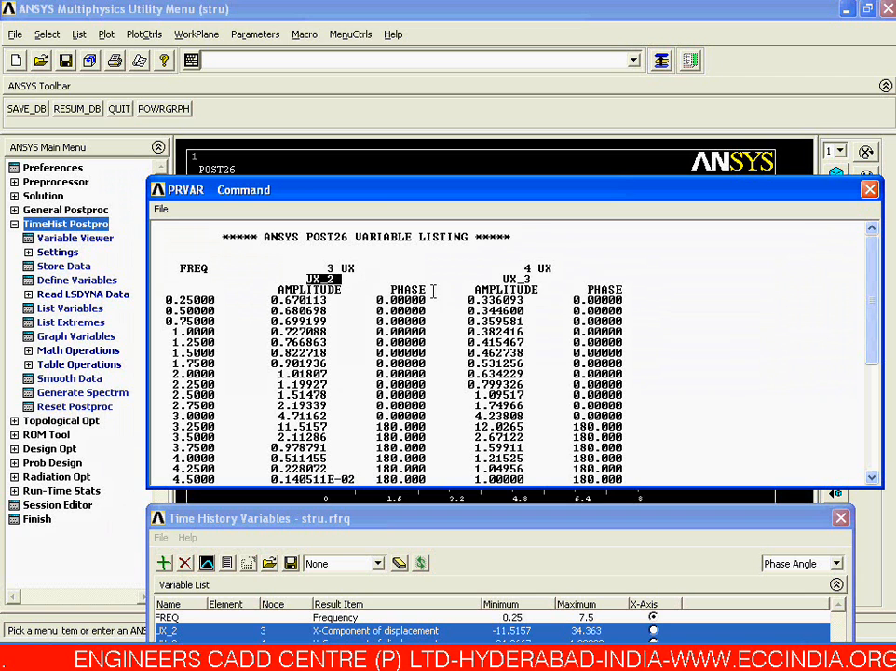
drag(504, 280, 530, 270)
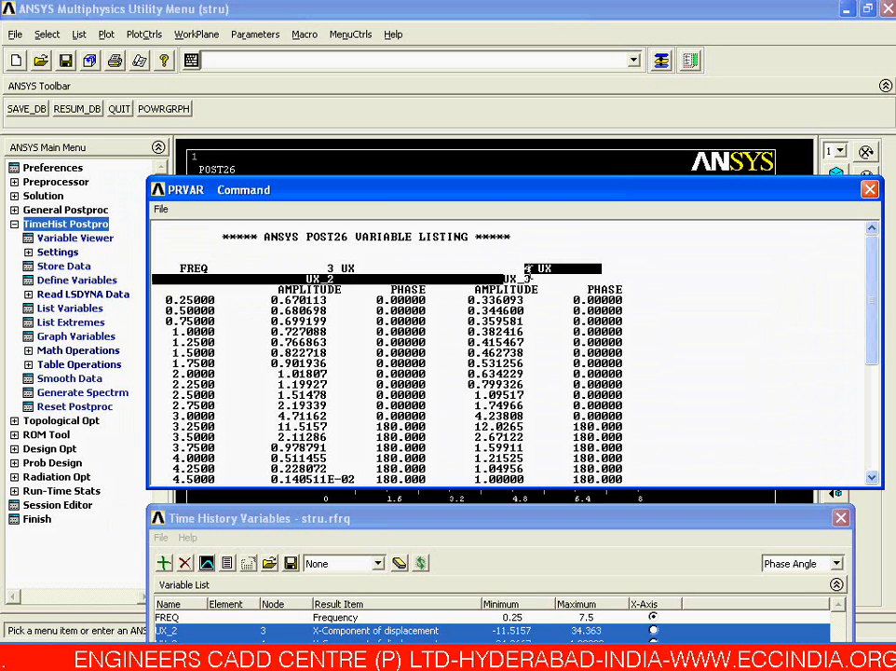
click(322, 267)
drag(322, 268, 357, 265)
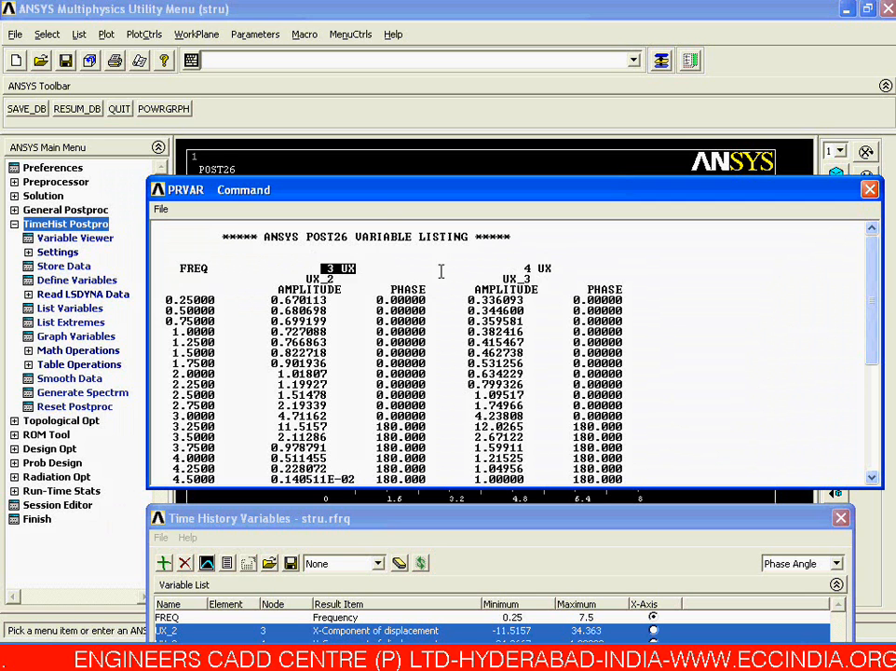
drag(519, 269, 560, 267)
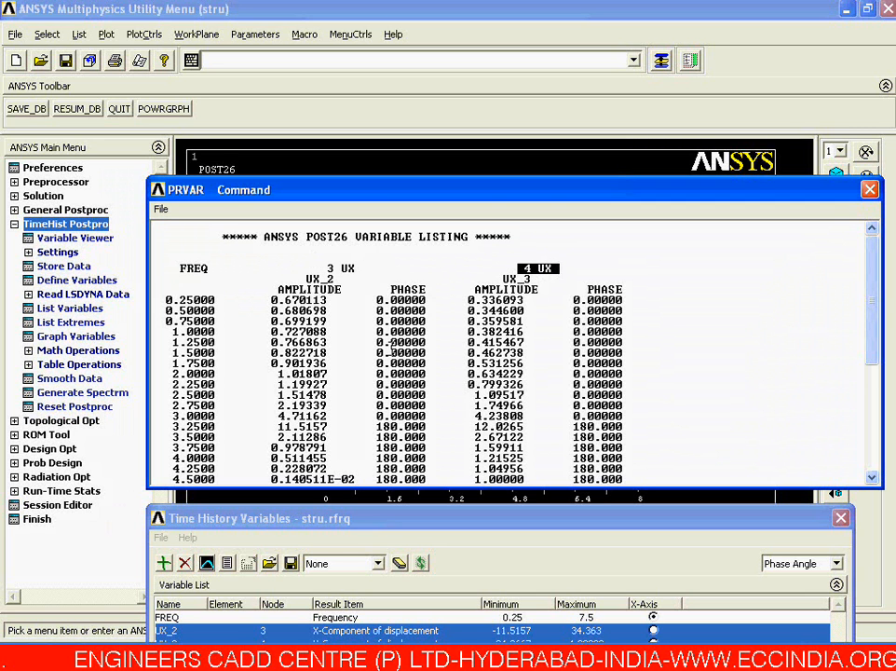
Examine the variable listing's amplitude and phase values for both nodes over the full frequency range from 0.25 to 7.5 Hz
scroll(392, 343, down, 3)
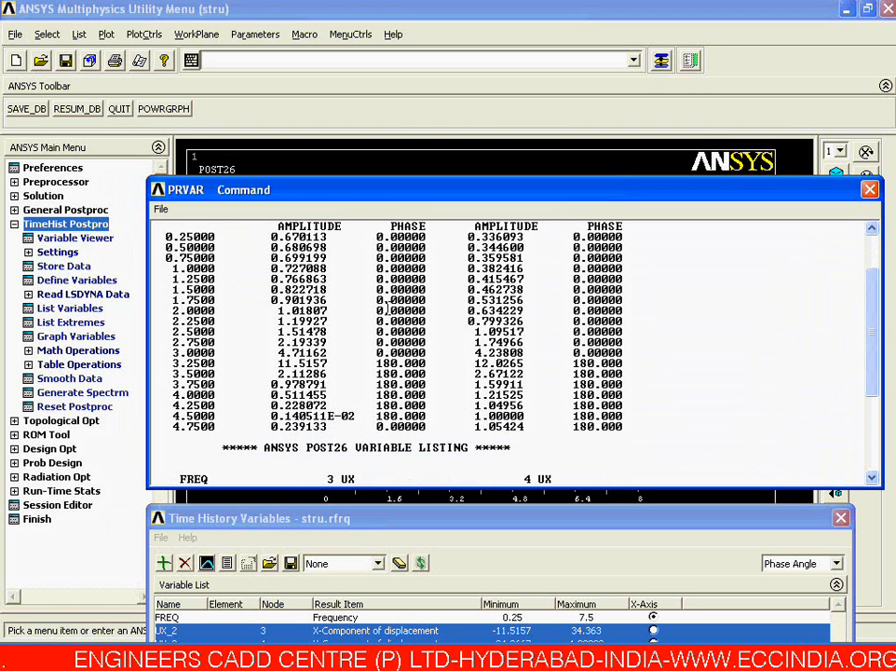
scroll(378, 321, down, 1)
scroll(365, 355, down, 1)
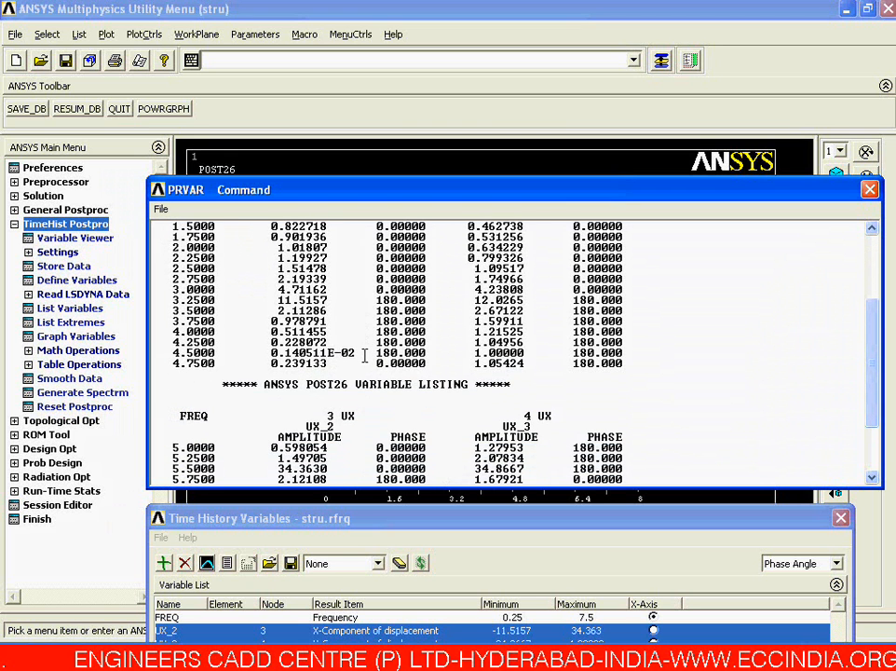
scroll(365, 357, down, 3)
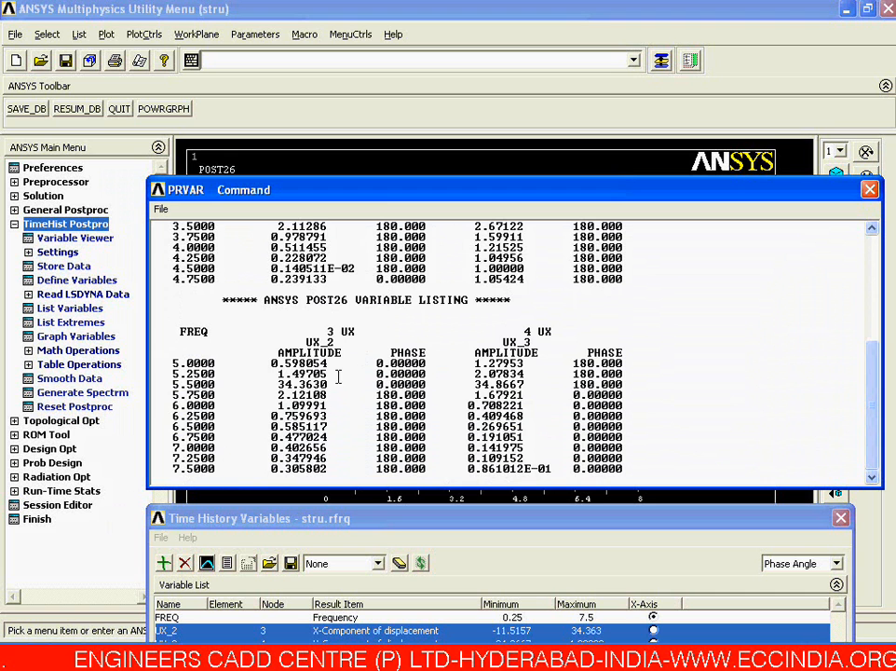
drag(221, 466, 180, 238)
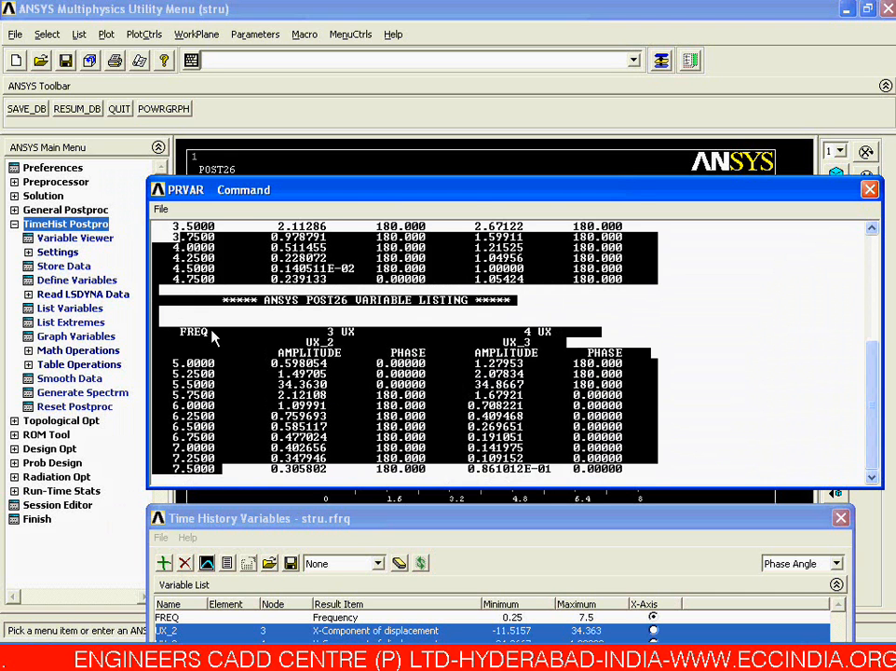
scroll(215, 336, up, 7)
click(196, 308)
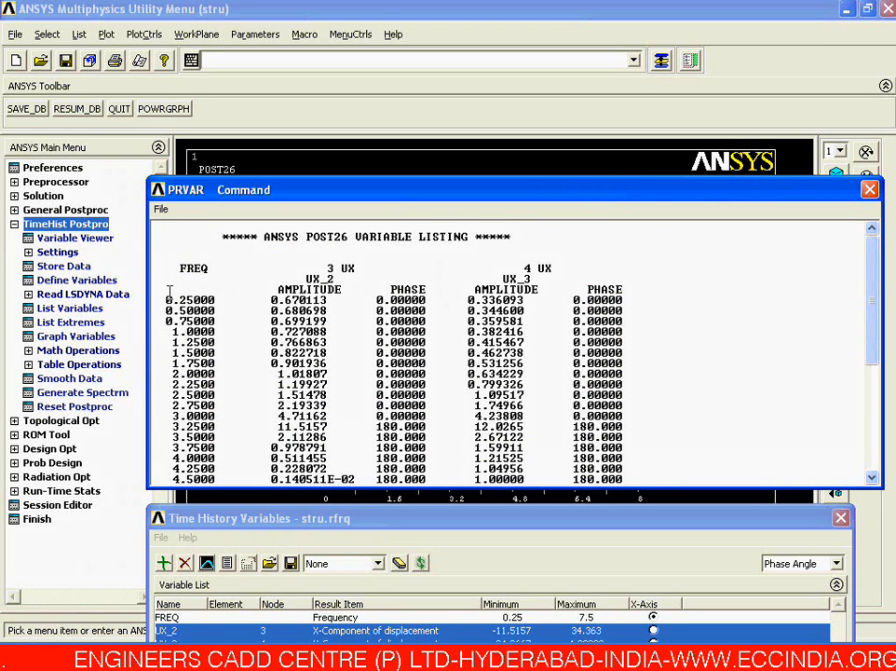
drag(169, 292, 272, 444)
scroll(263, 423, down, 7)
click(254, 365)
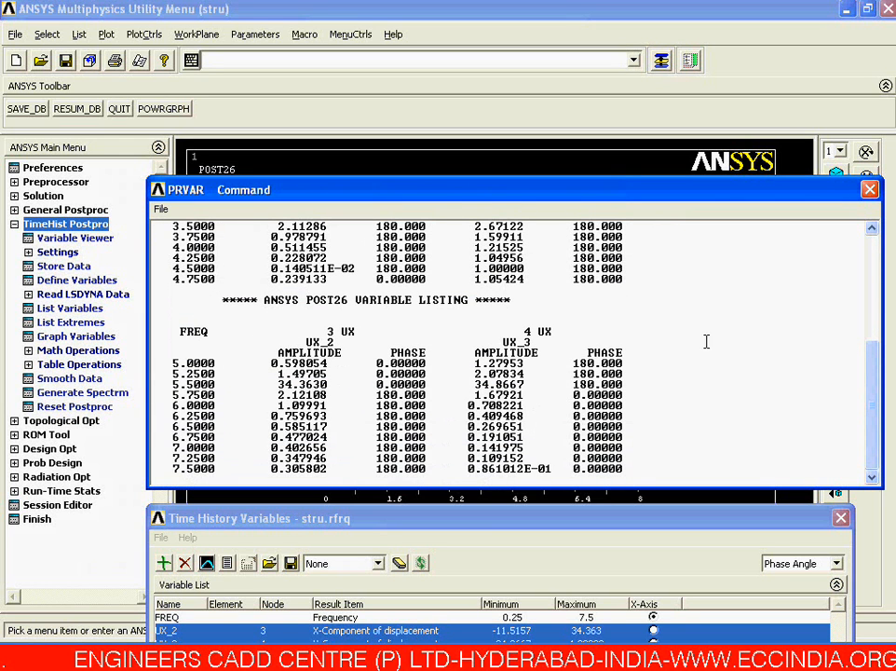